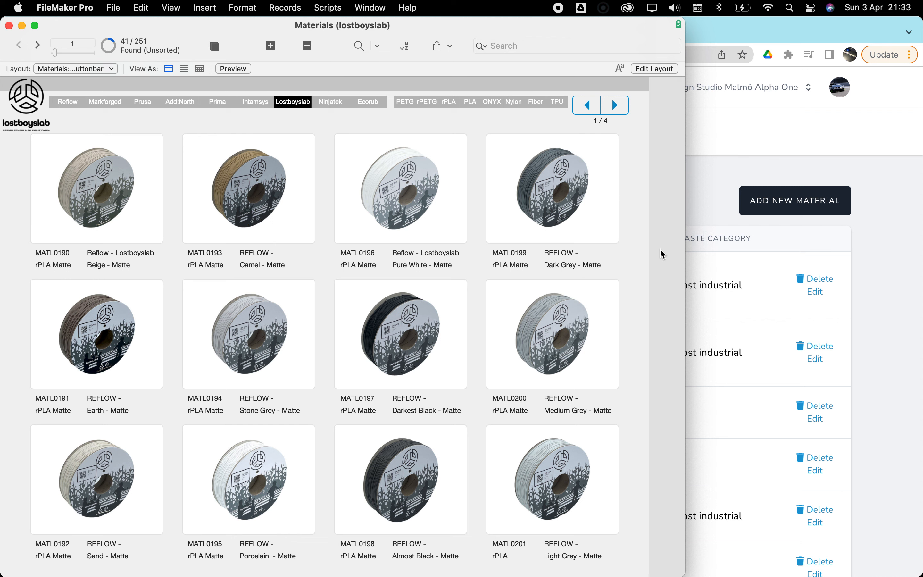
Step: Open the record of the REFLOW Medium Grey - Matte filament, MATL0200, from the second page of the Lostboyslab materials
left_click(616, 107)
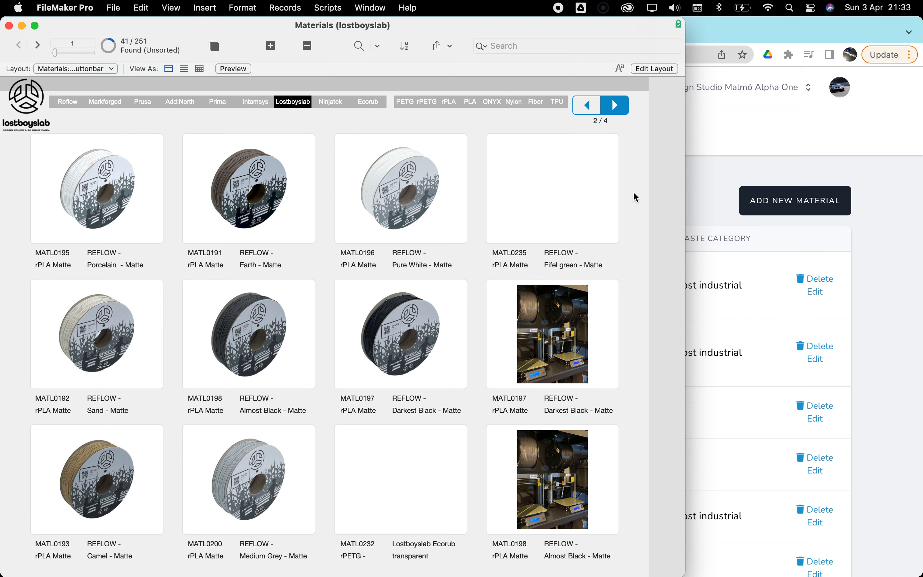
left_click(253, 492)
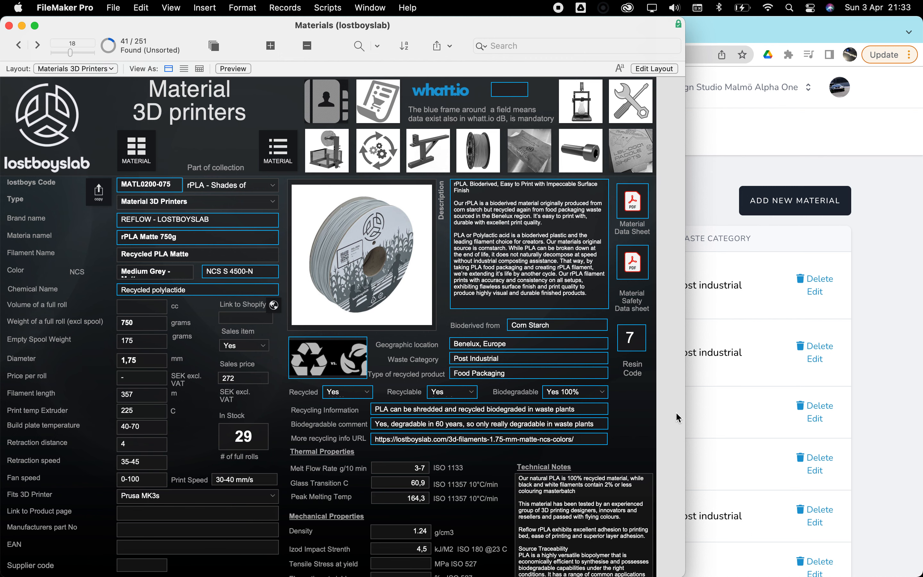
Step: Switch to whatt.io in Chrome, reload the materials list from its first page and start adding a new material
left_click(884, 300)
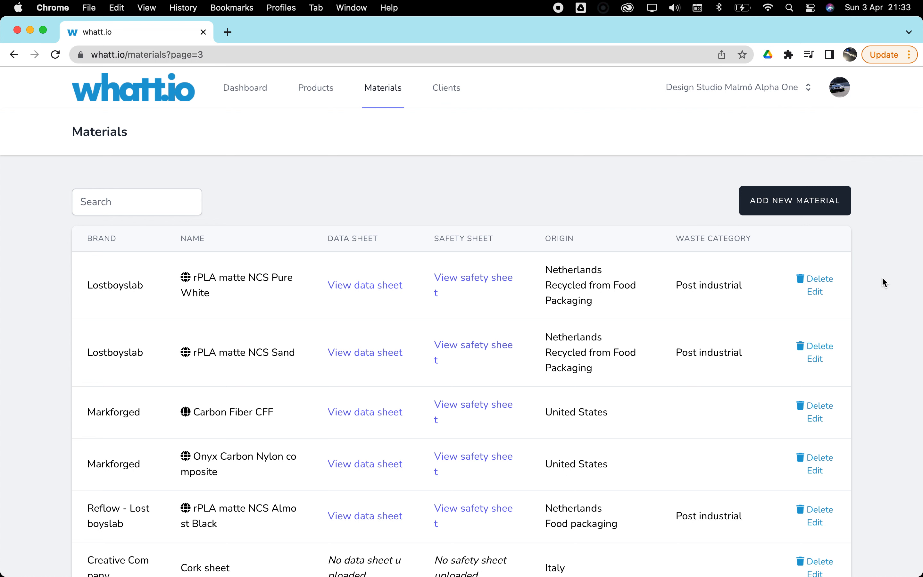
left_click(385, 90)
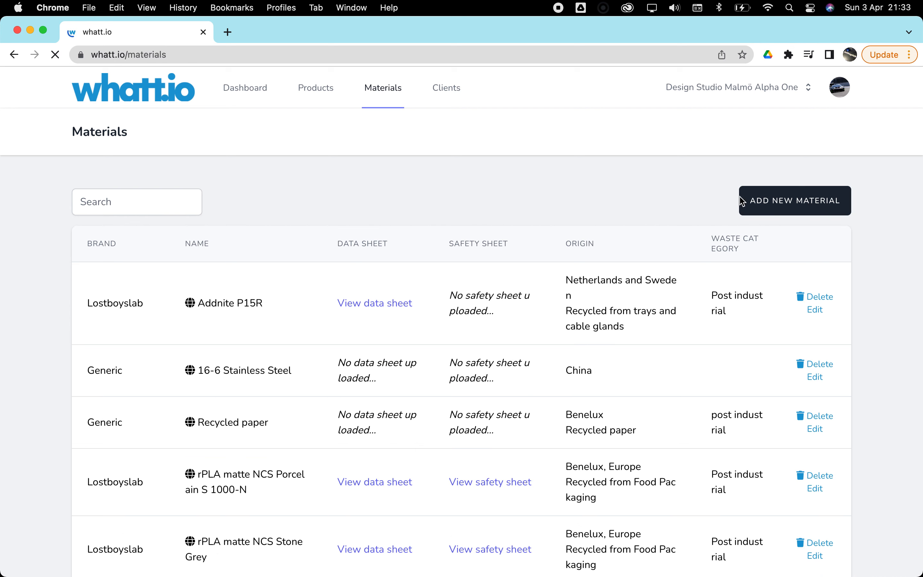
left_click(789, 208)
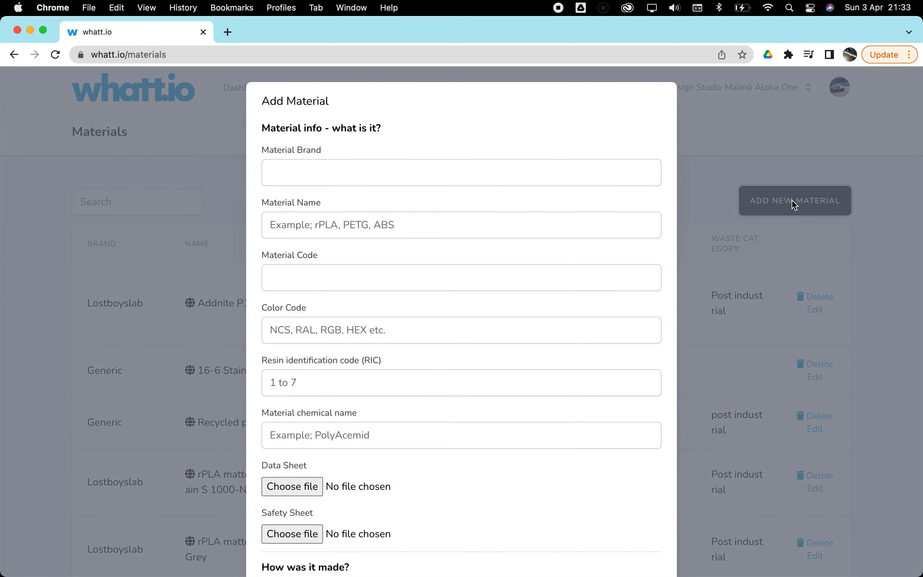
Step: Set the material brand to Lostboyslab and the material name to "rPLA matte NCS"
left_click(339, 172)
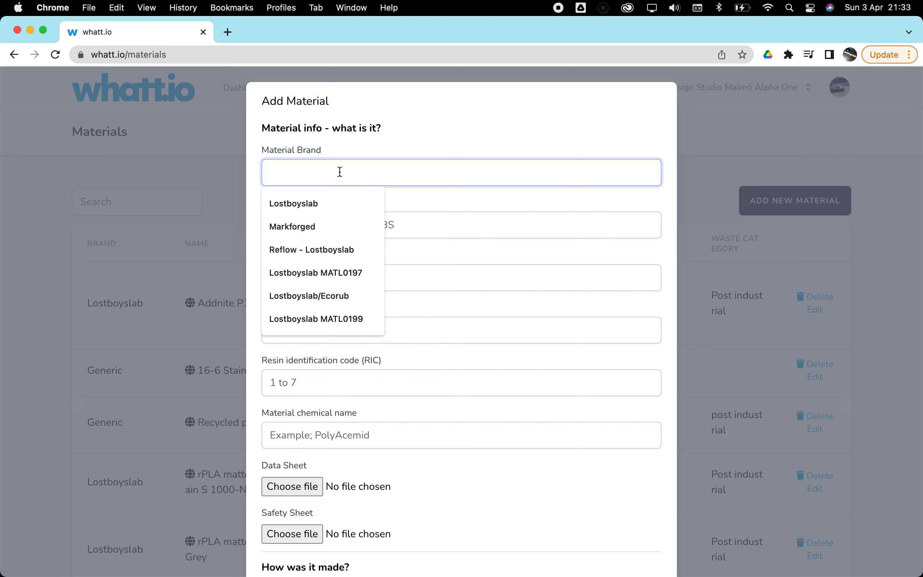
left_click(322, 202)
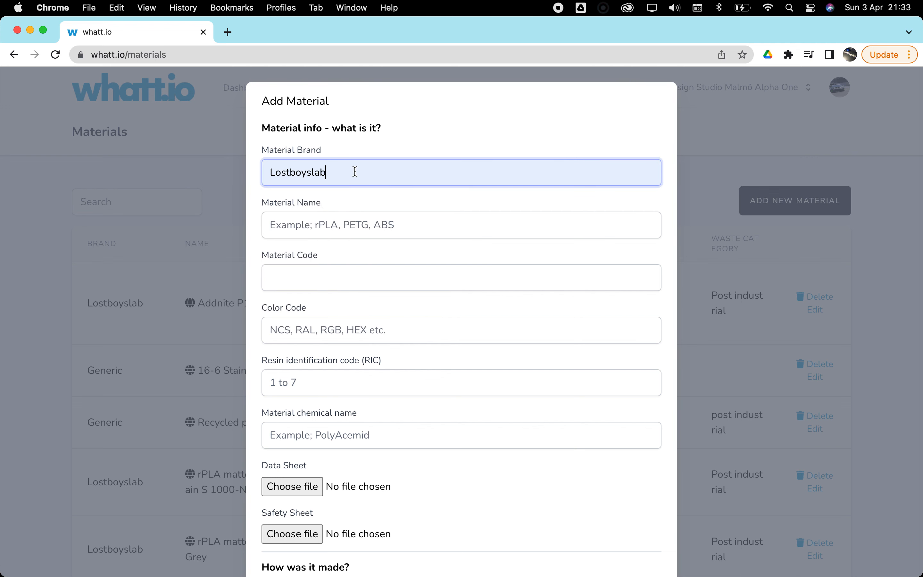
left_click(368, 225)
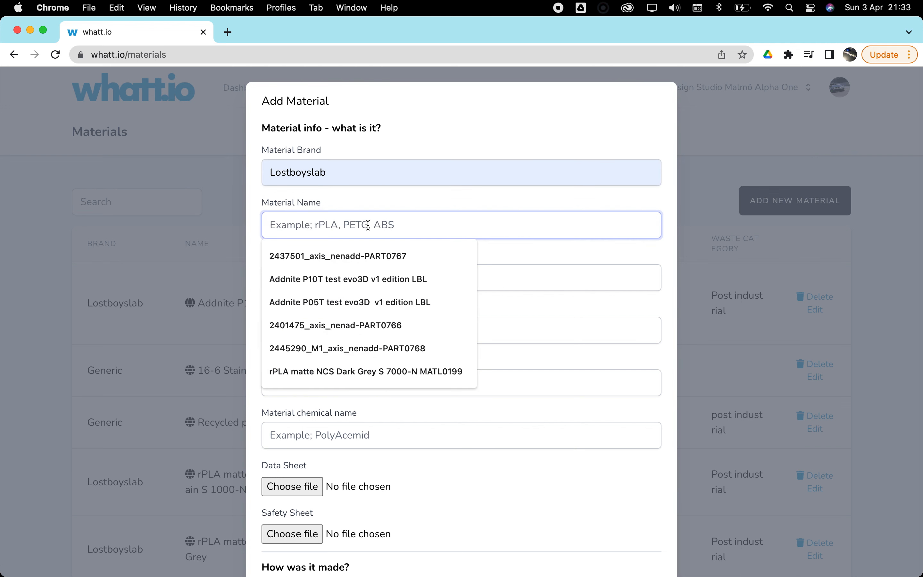
type("rPL")
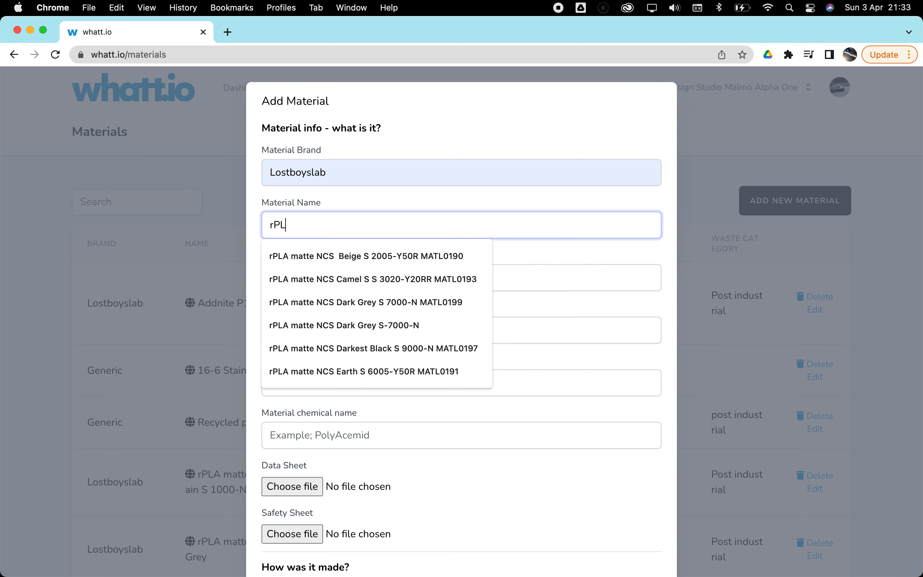
type("A matte NCS")
left_click(407, 193)
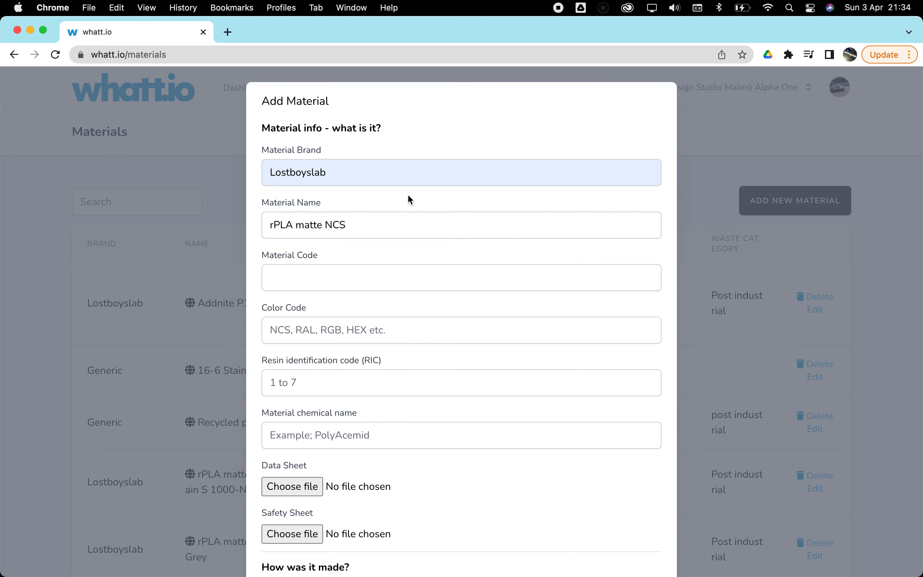
Step: Copy the code MATL0200-075 from the FileMaker record and enter it as the material code in the whatt.io form
left_click(330, 279)
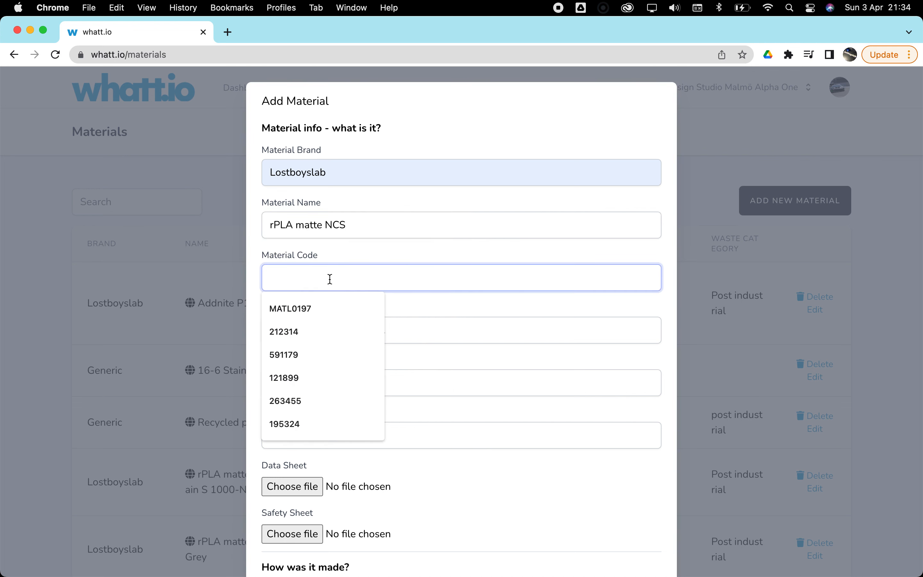
key("Tab")
key("super+Tab")
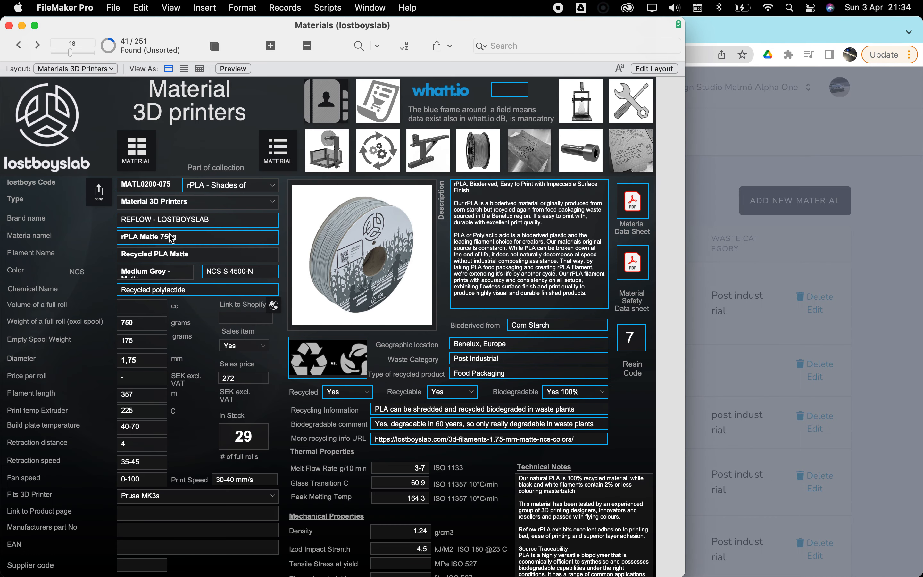
left_click(164, 185)
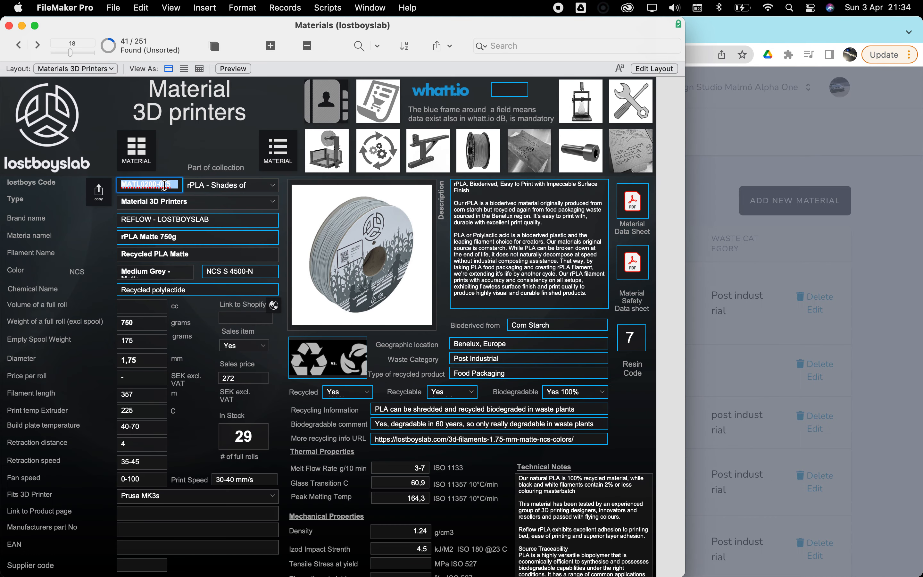
key("super+c")
left_click(704, 256)
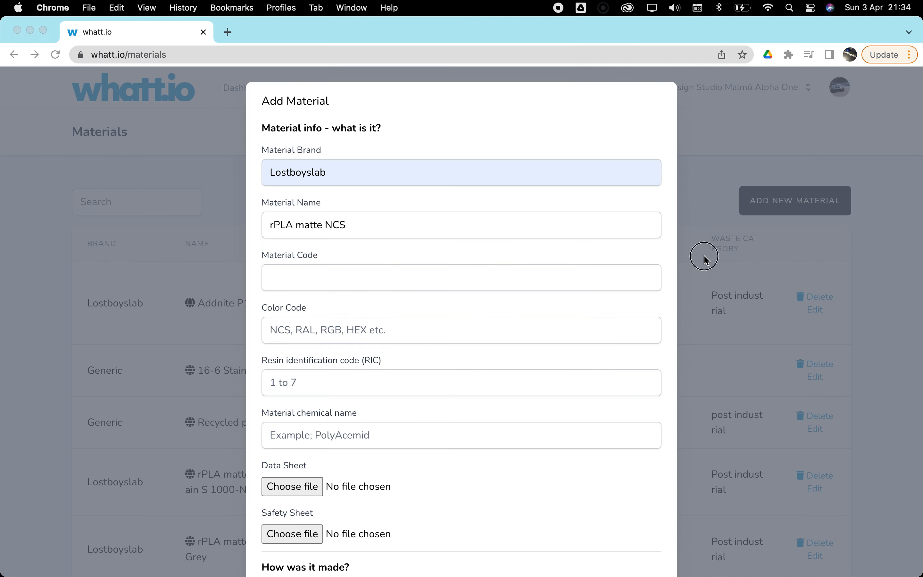
left_click(316, 281)
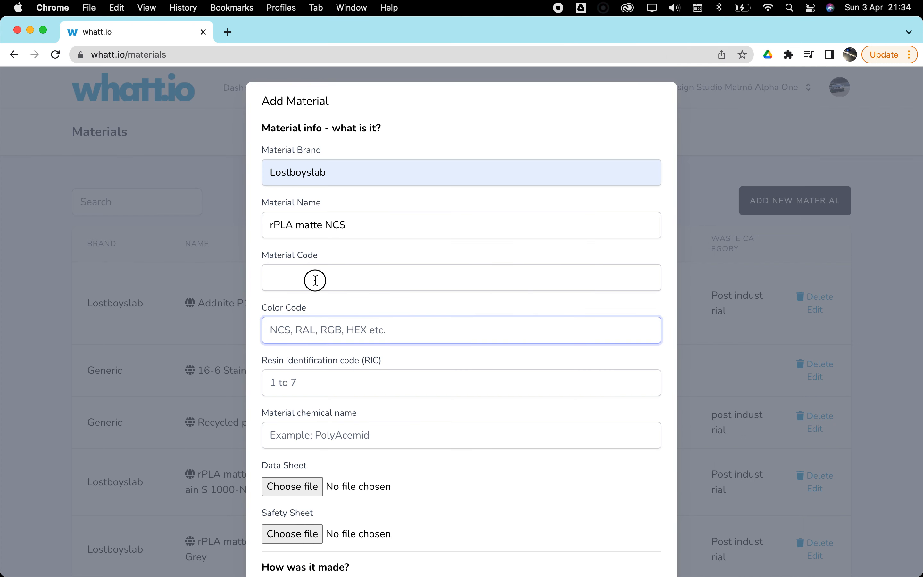
key("super+v")
Step: Set the color code to NCS and the resin identification code to 7
left_click(331, 335)
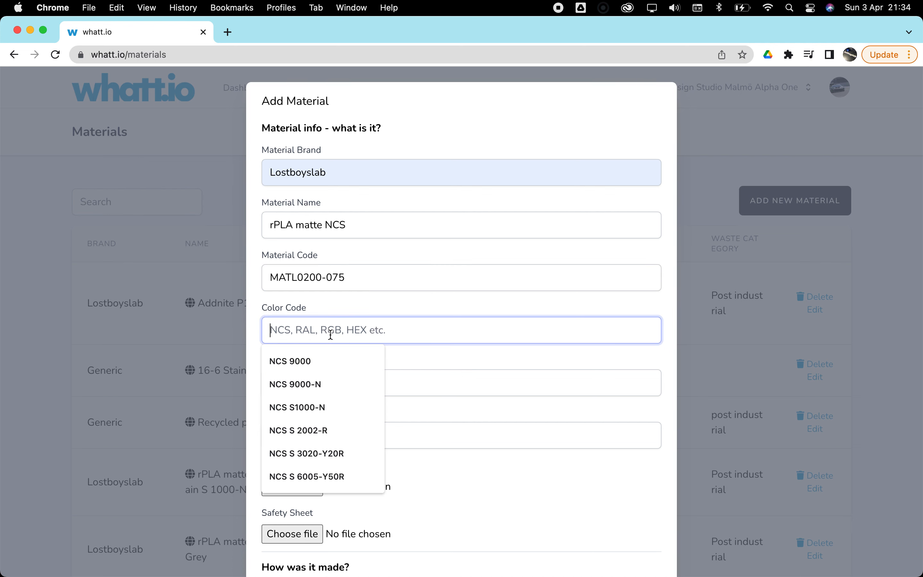
type("NCS")
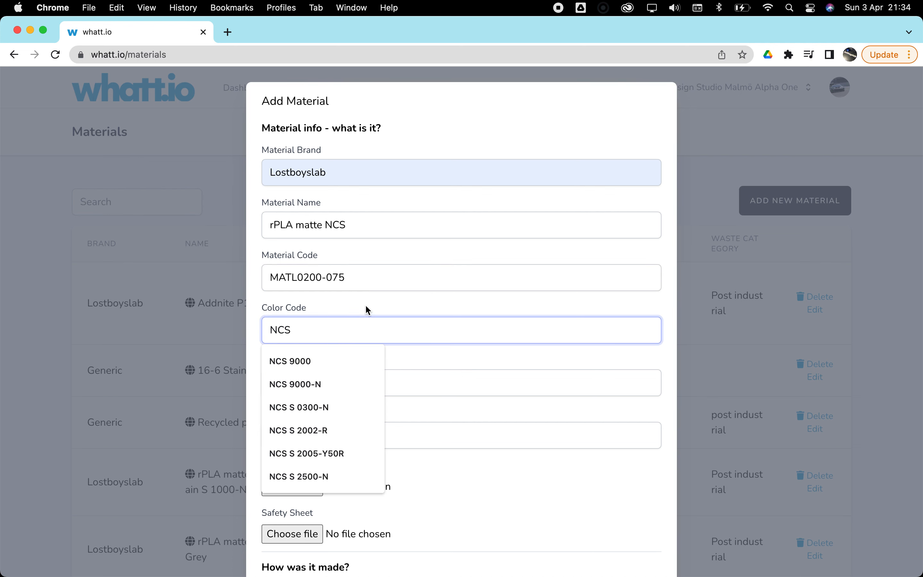
key("Escape")
left_click(324, 386)
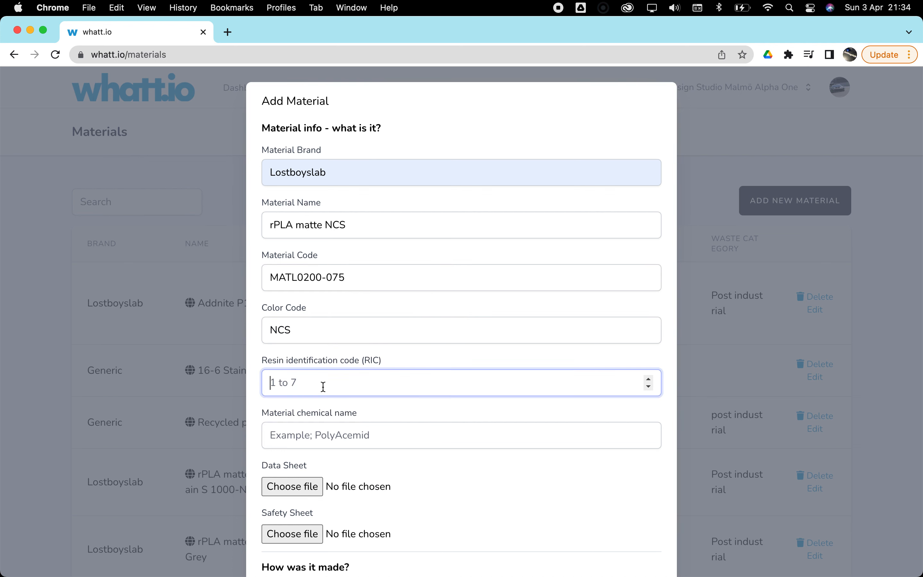
type("7")
Step: Set the material chemical name to "Recycled polylactide"
scroll(466, 428, "down", 4)
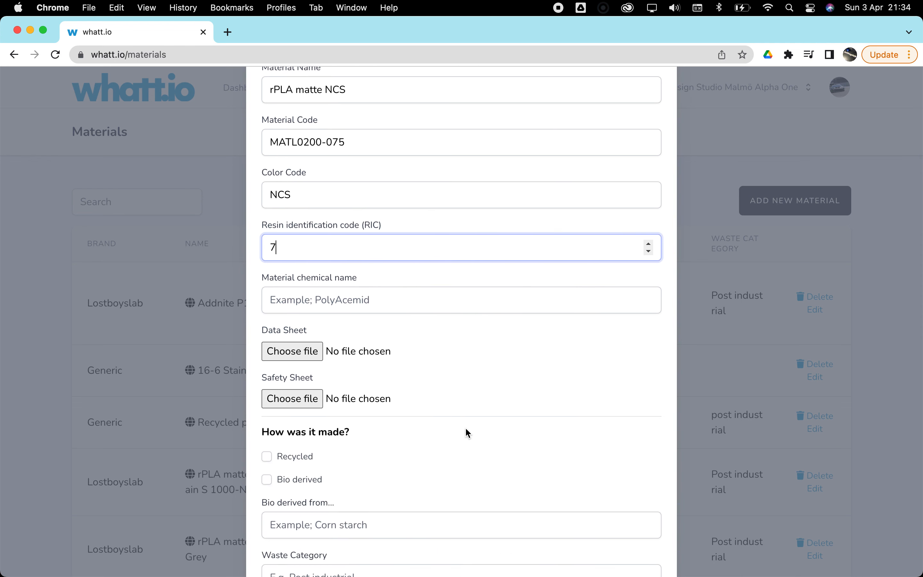
left_click(363, 298)
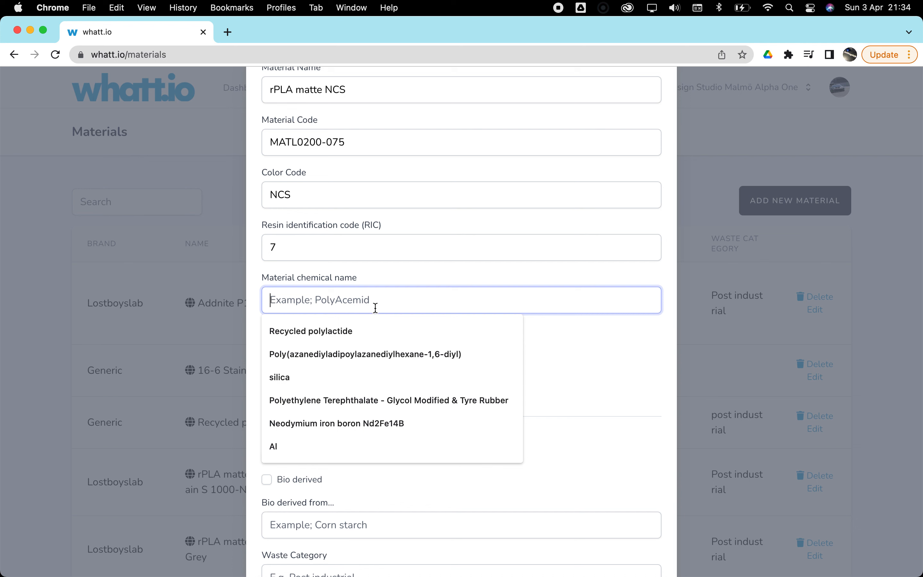
left_click(346, 332)
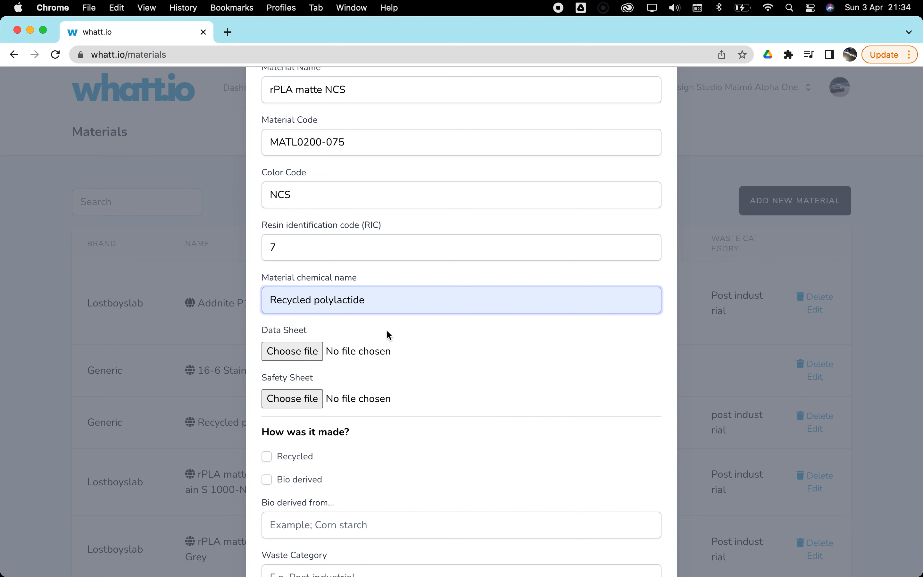
Step: Attach "Reflow recycled matte PLA Technical Data Sheet.pdf" as the data sheet, from the MATL0190 to 0195 collection folder inside 03- MATERIALS
left_click(292, 353)
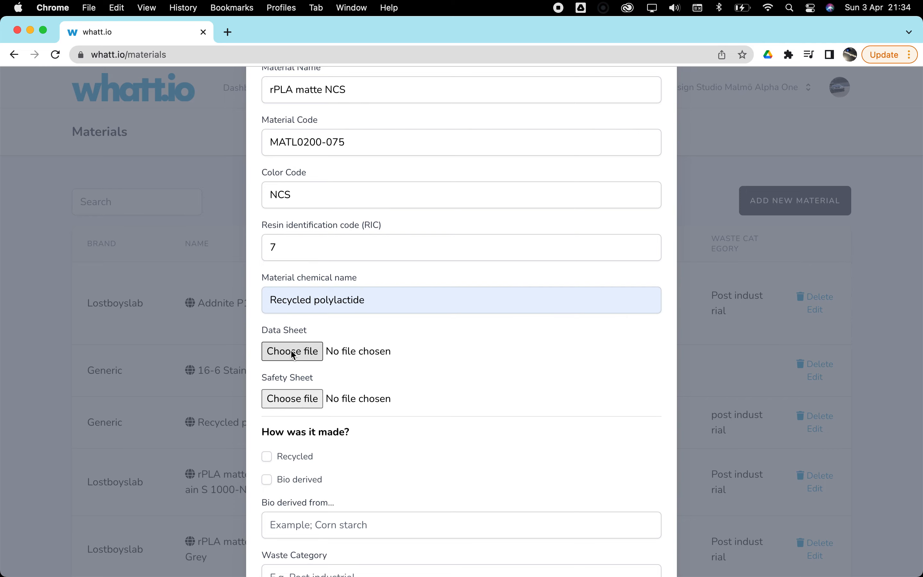
left_click(291, 351)
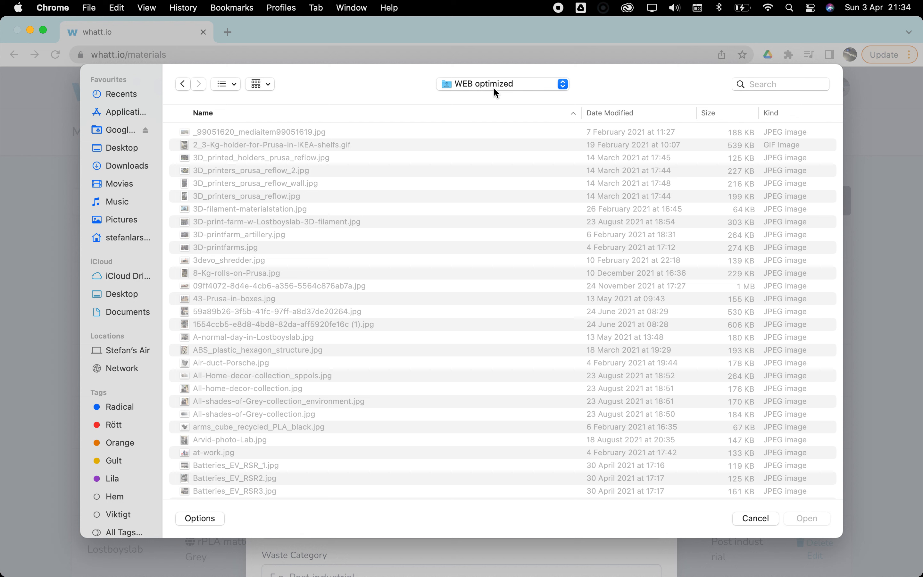
left_click(494, 89)
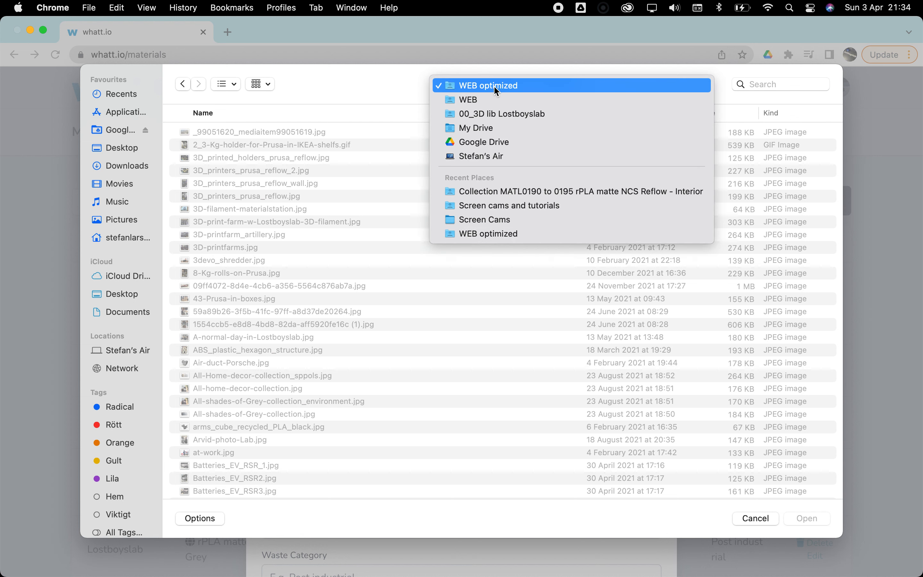
left_click(495, 114)
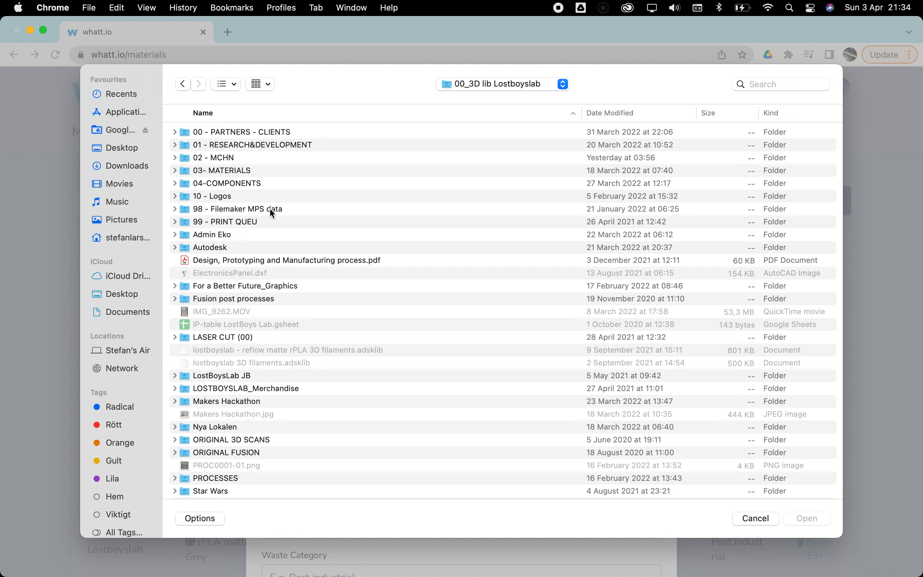
left_click(231, 173)
double_click(231, 173)
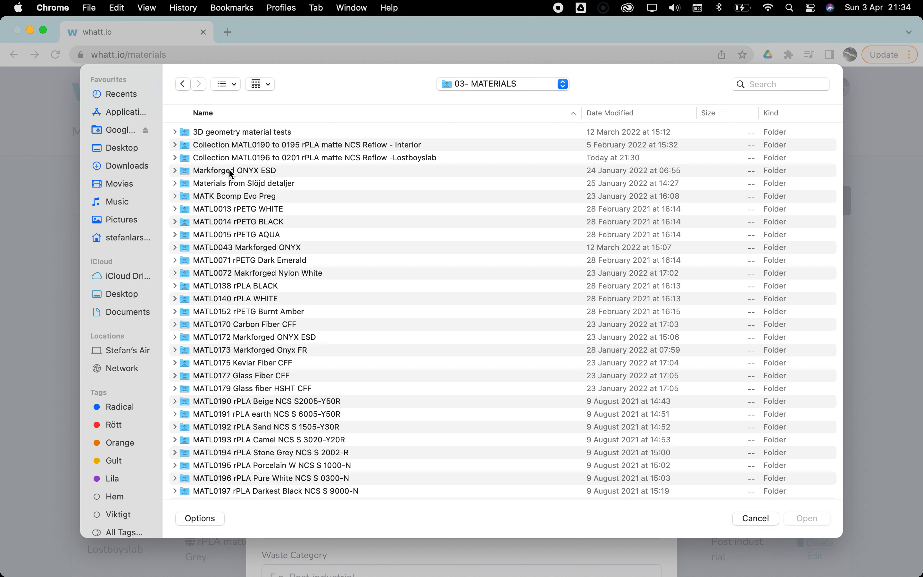
double_click(228, 145)
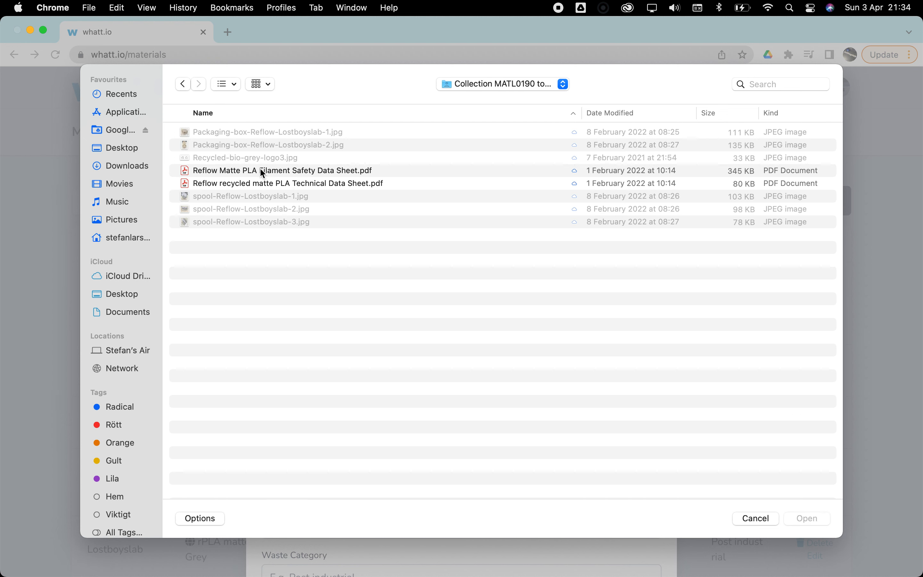
left_click(270, 186)
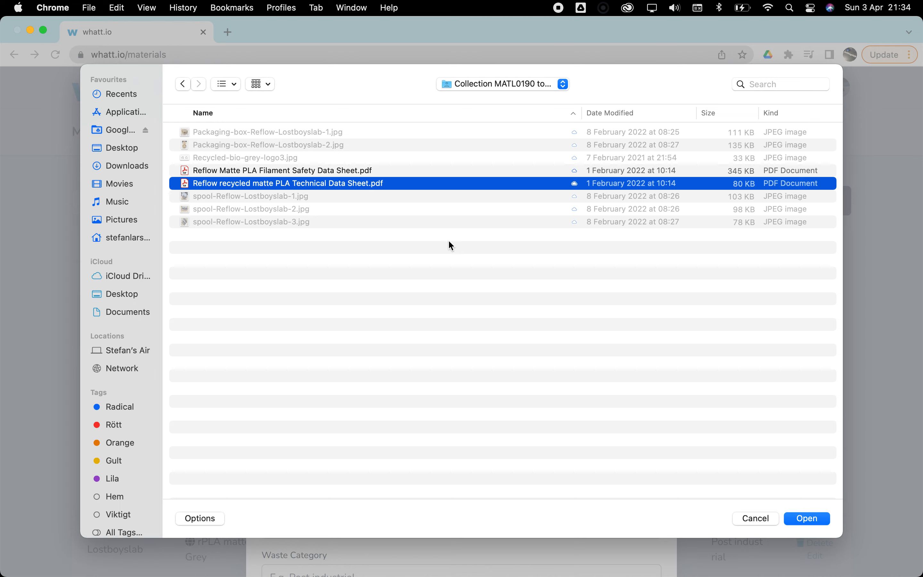
left_click(807, 520)
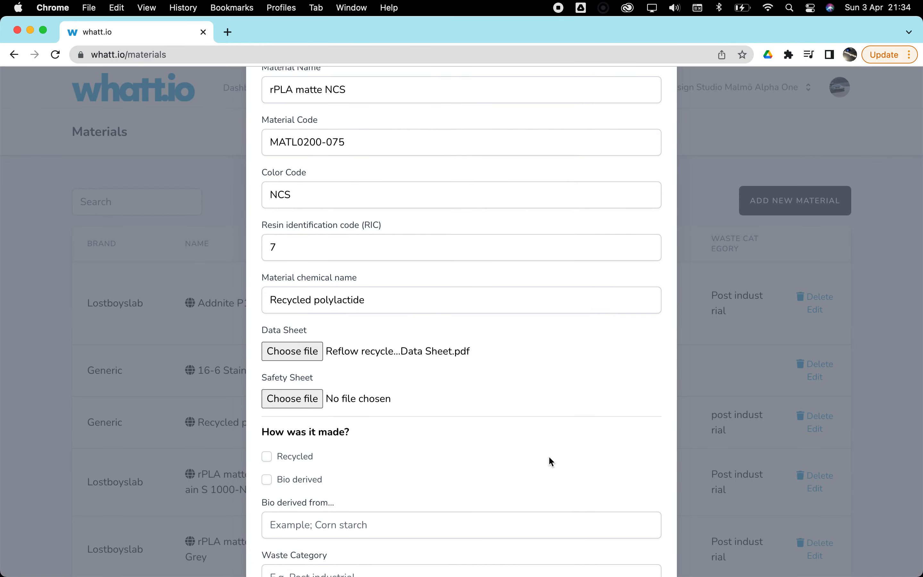
Step: Attach "Reflow Matte PLA Filament Safety Data Sheet.pdf" as the safety sheet
left_click(292, 399)
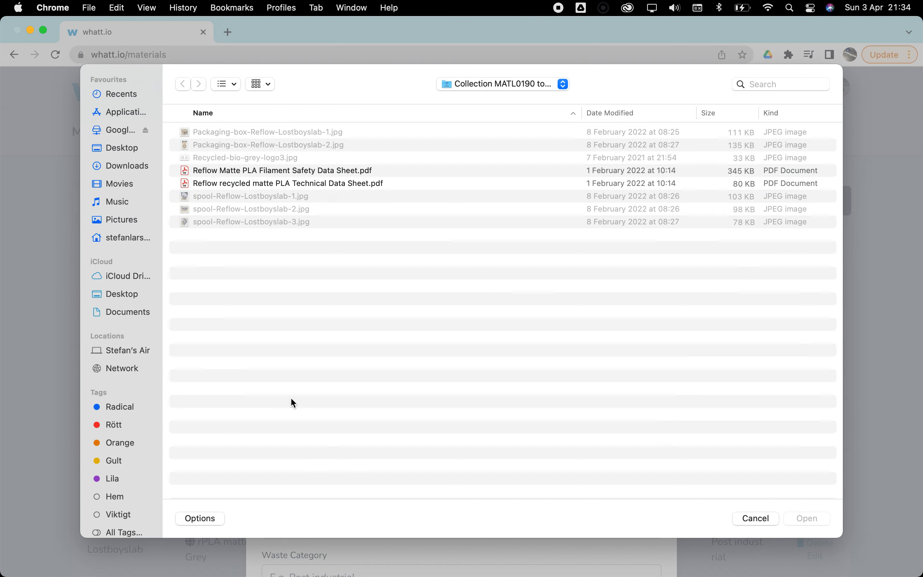
left_click(287, 170)
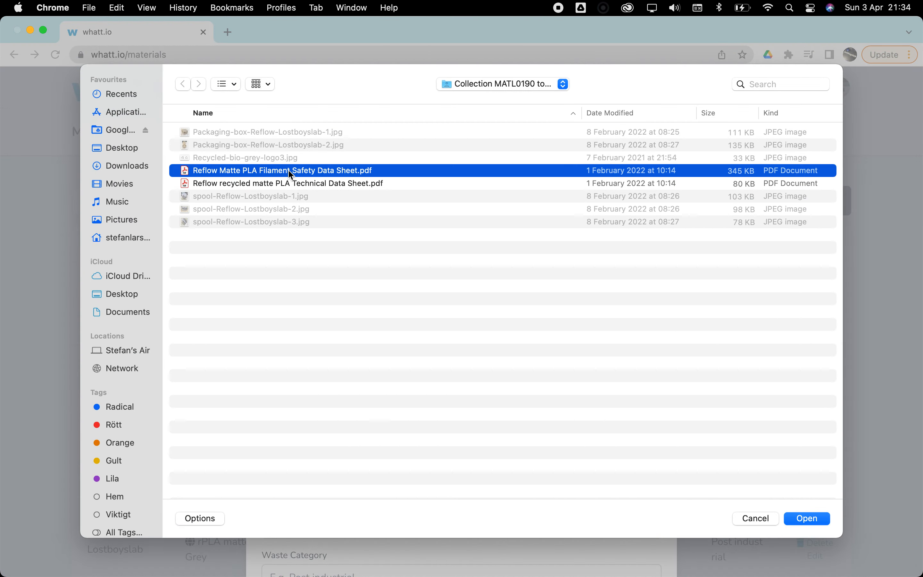
left_click(804, 520)
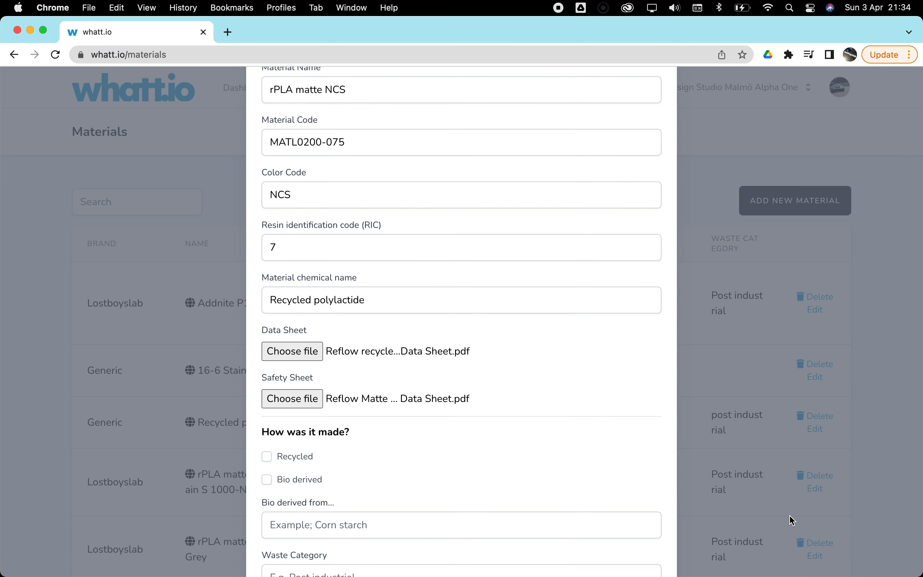
Step: Mark the material as recycled and bio derived, with Corn Starch as the source it is derived from
scroll(439, 443, "down", 7)
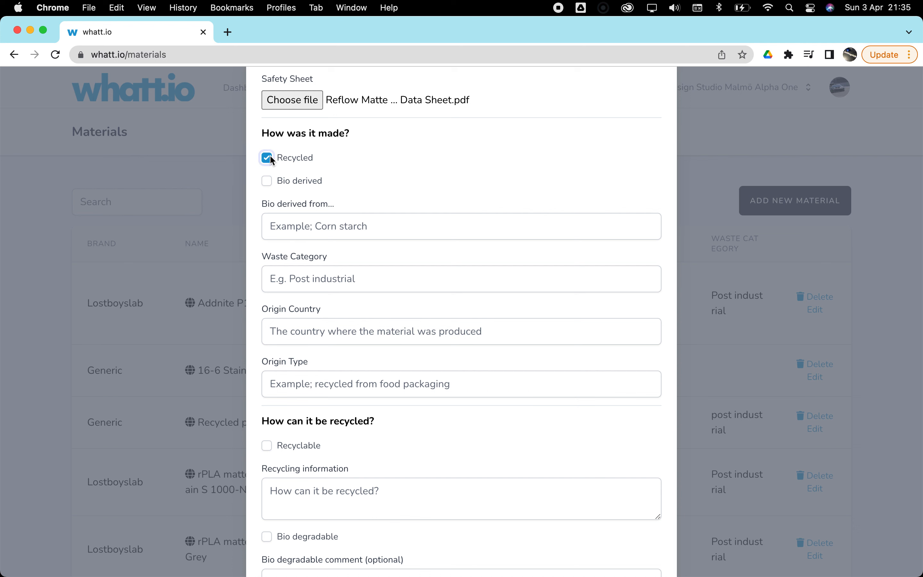
left_click(269, 181)
left_click(307, 225)
left_click(307, 255)
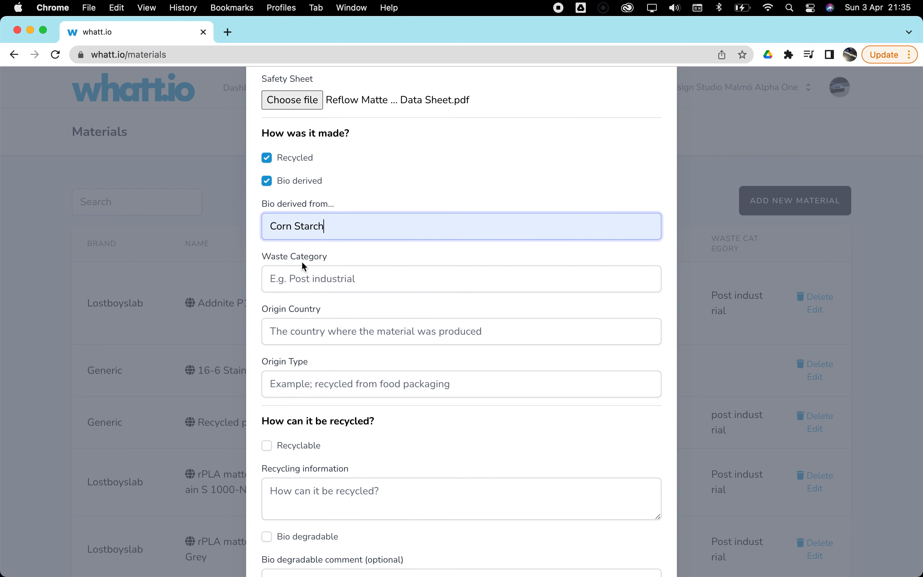
Step: Fill in the origin details: waste category "Post industrial", origin country "Benelux, Europe" and origin type "Recycled from Food Packaging"
left_click(315, 280)
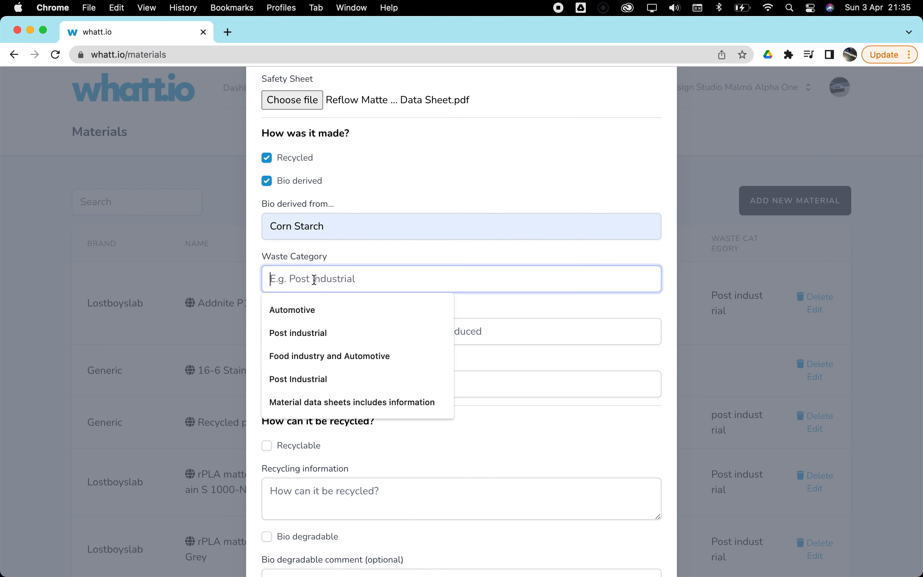
left_click(314, 333)
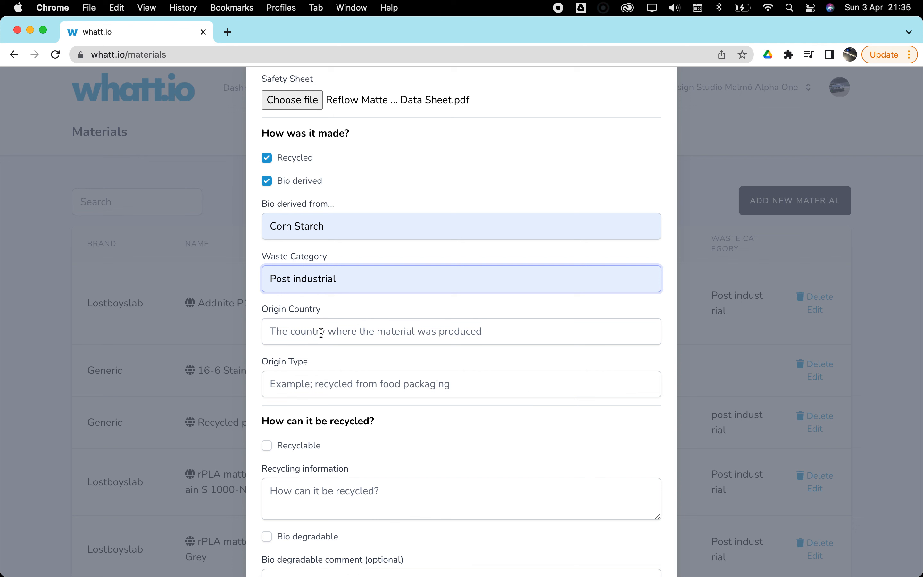
left_click(320, 331)
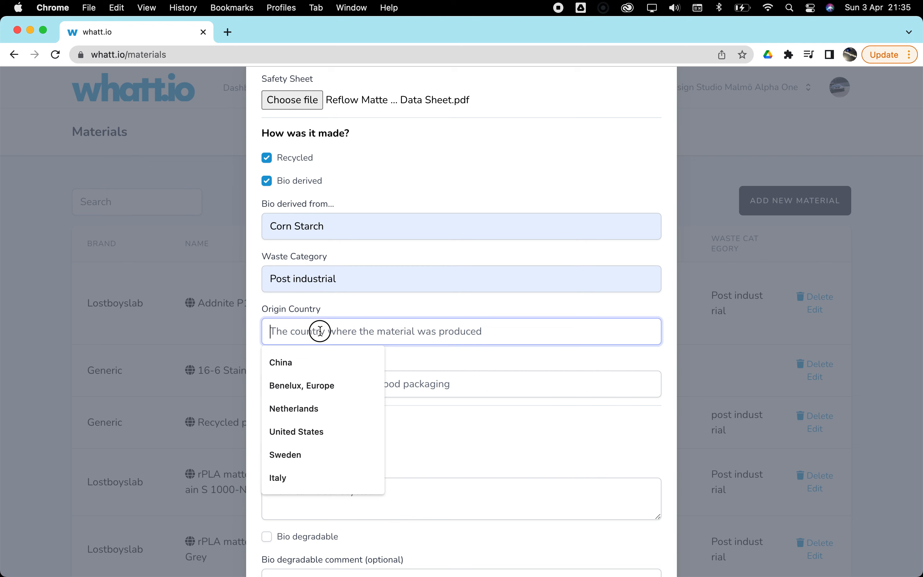
left_click(309, 385)
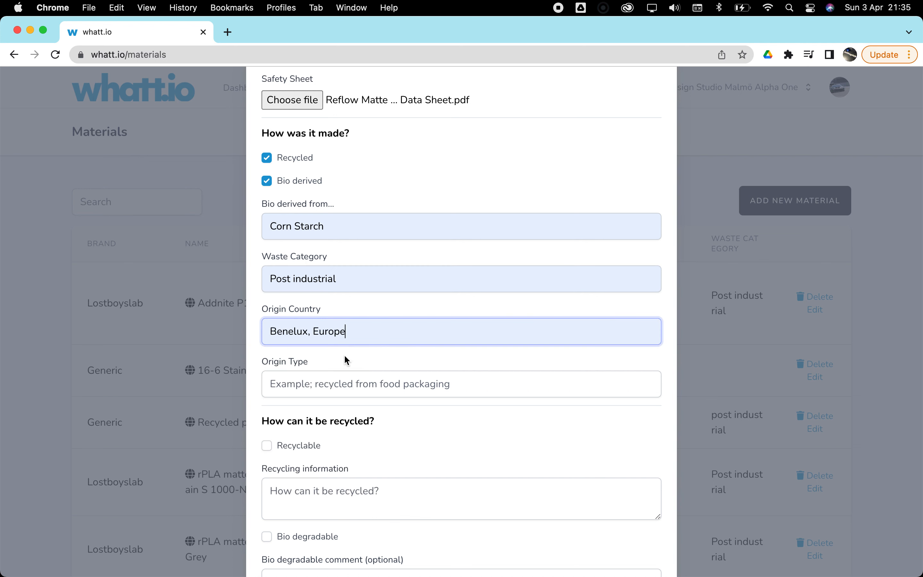
left_click(338, 387)
left_click(336, 411)
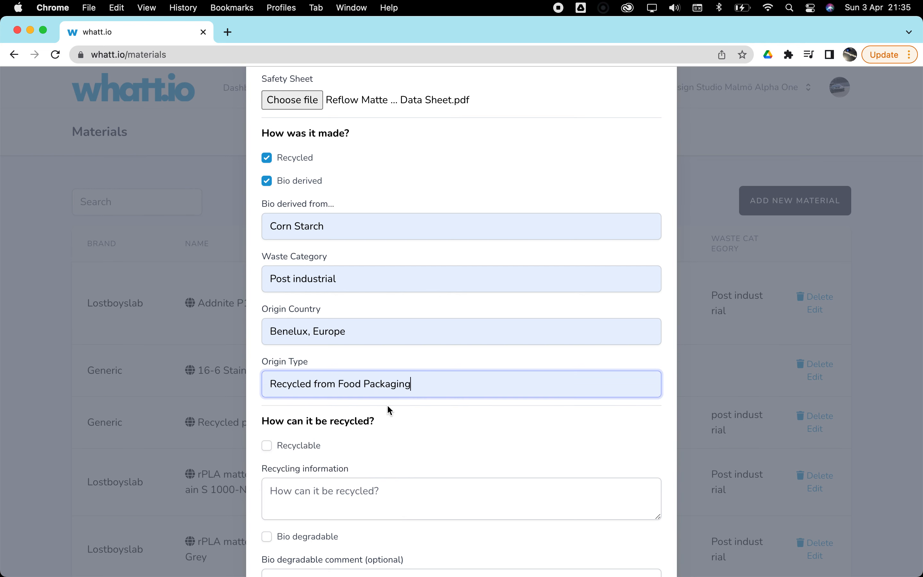
Step: Mark the material as recyclable and enter "Shredded mechanically" as the recycling information
scroll(399, 428, "down", 5)
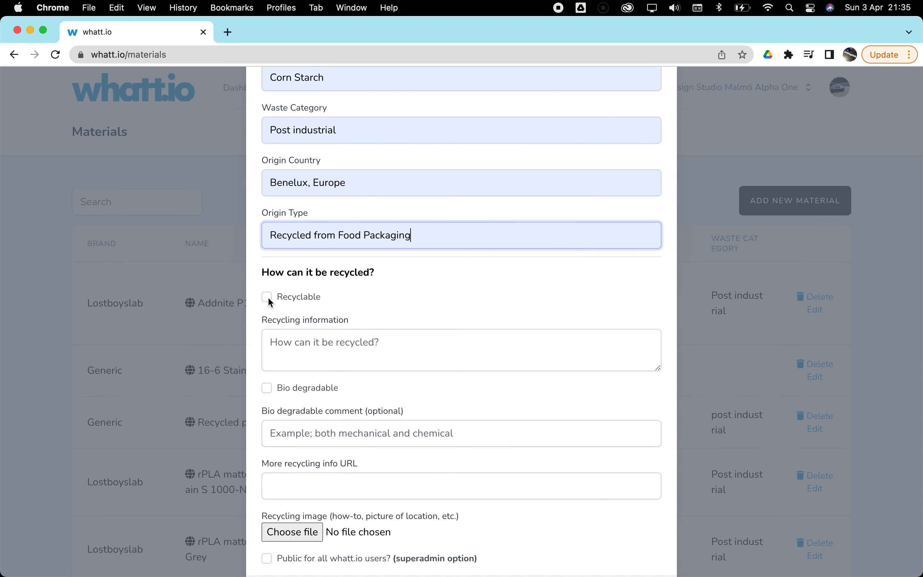
left_click(267, 299)
left_click(397, 351)
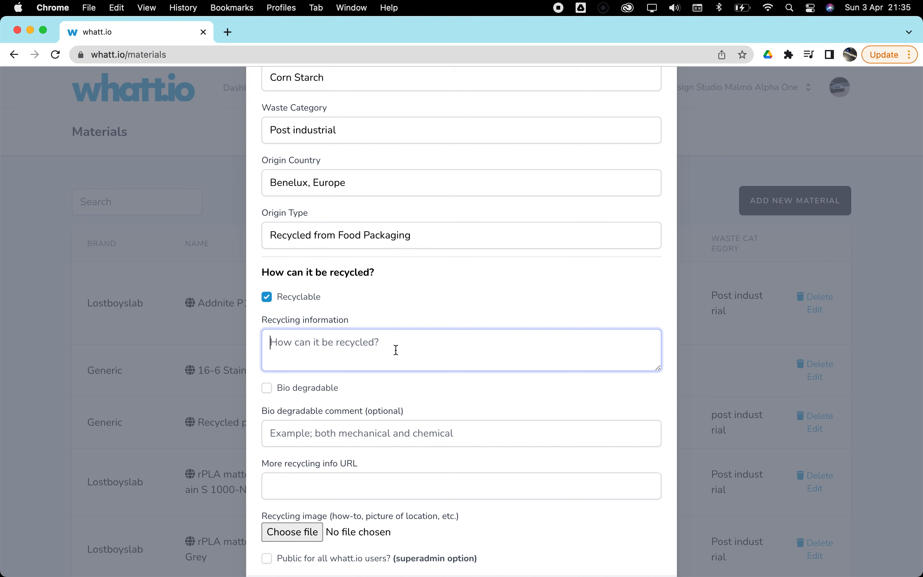
type("Sh")
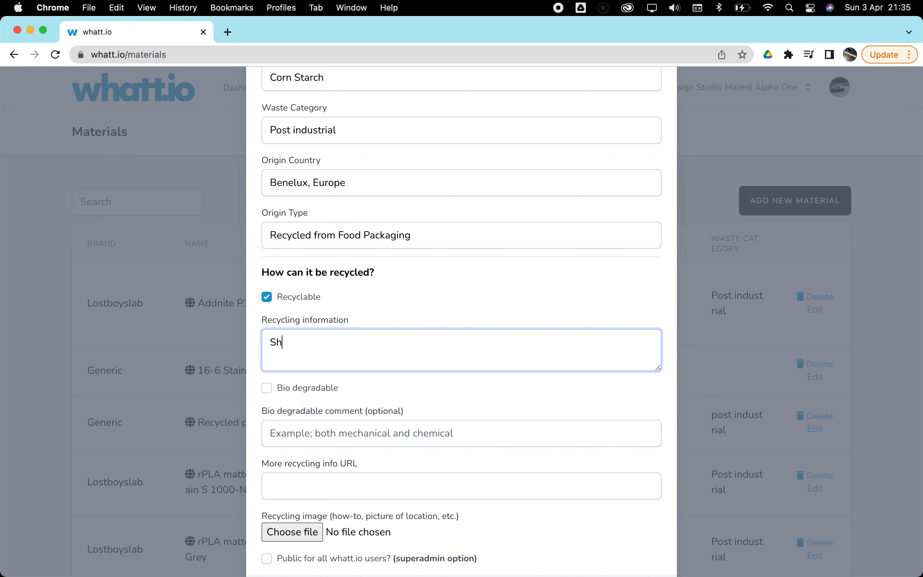
type("redded mecjhanically")
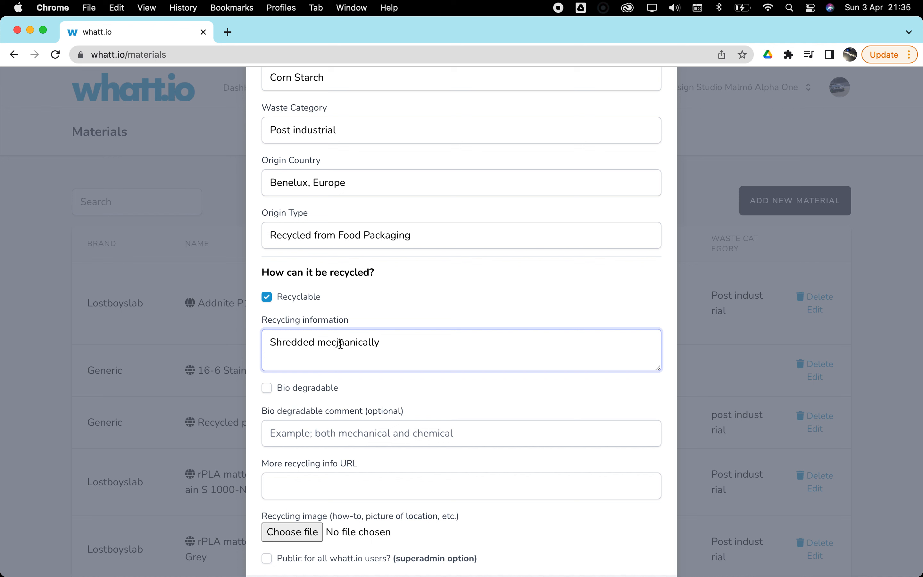
left_click(340, 343)
key("BackSpace")
Step: Add the biodegradable comment "Yes, degradable in 60 years, so only really degradable in waste plants", leaving the Bio degradable option off
left_click(269, 394)
left_click(317, 433)
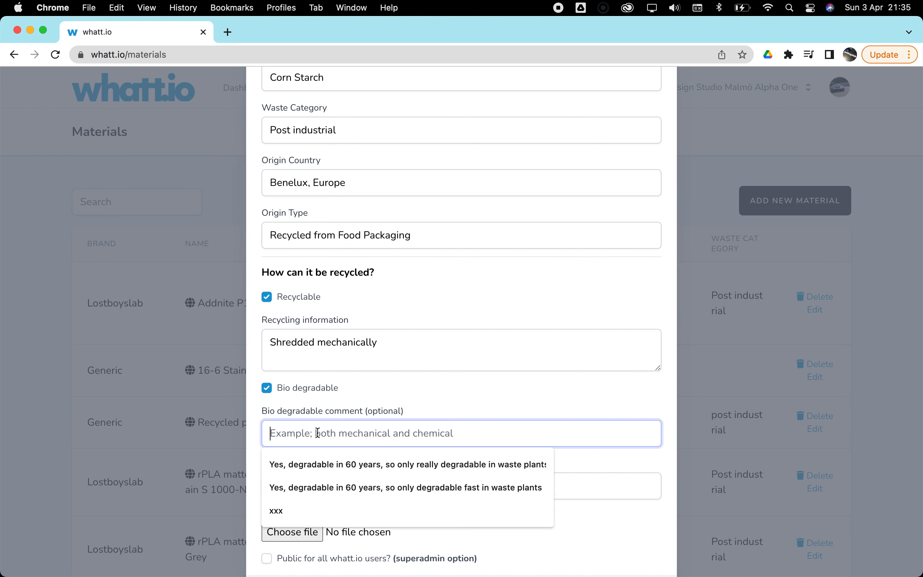
left_click(320, 462)
left_click(427, 392)
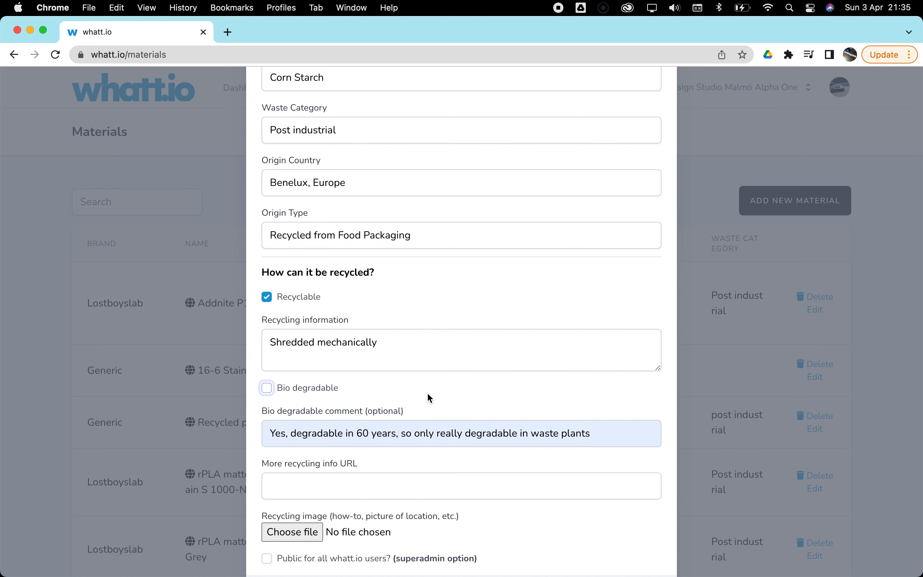
scroll(445, 472, "down", 3)
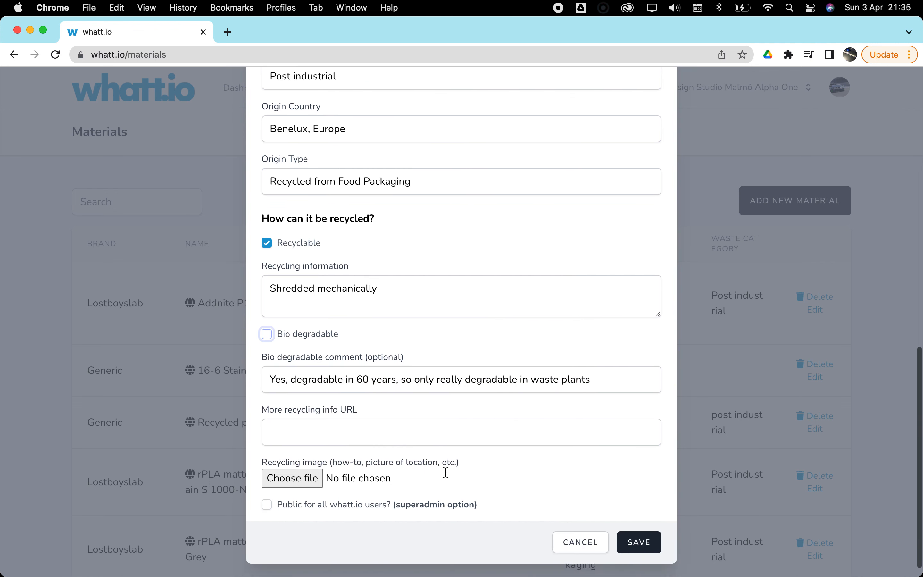
left_click(379, 416)
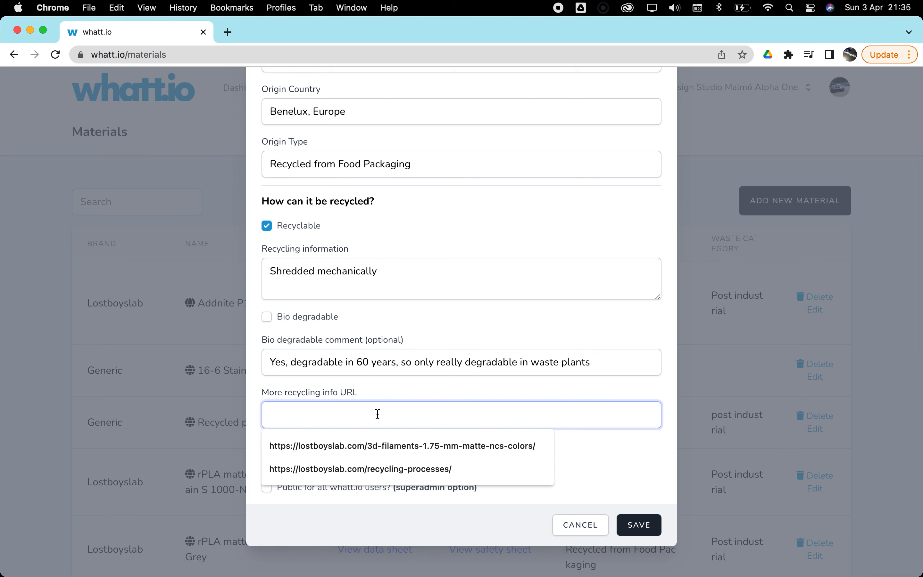
left_click(378, 446)
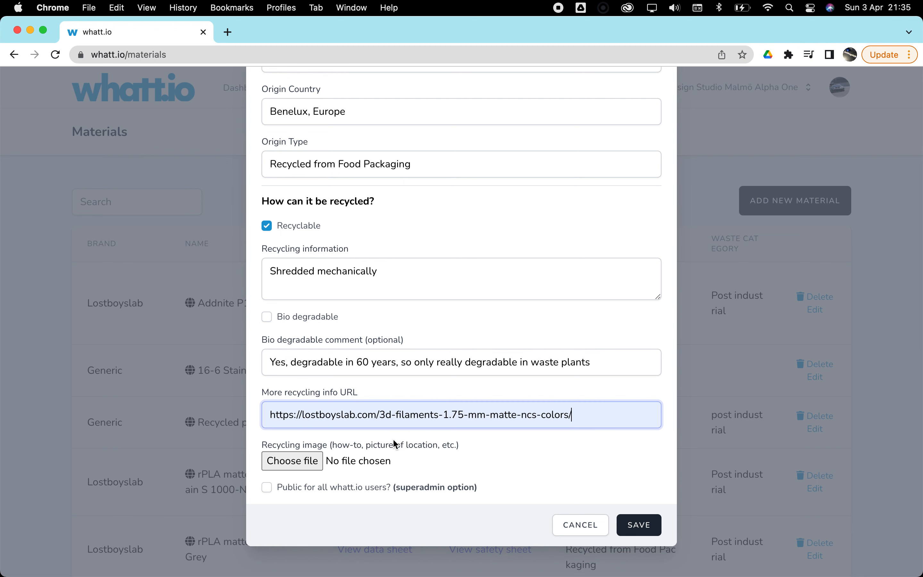
left_click(519, 461)
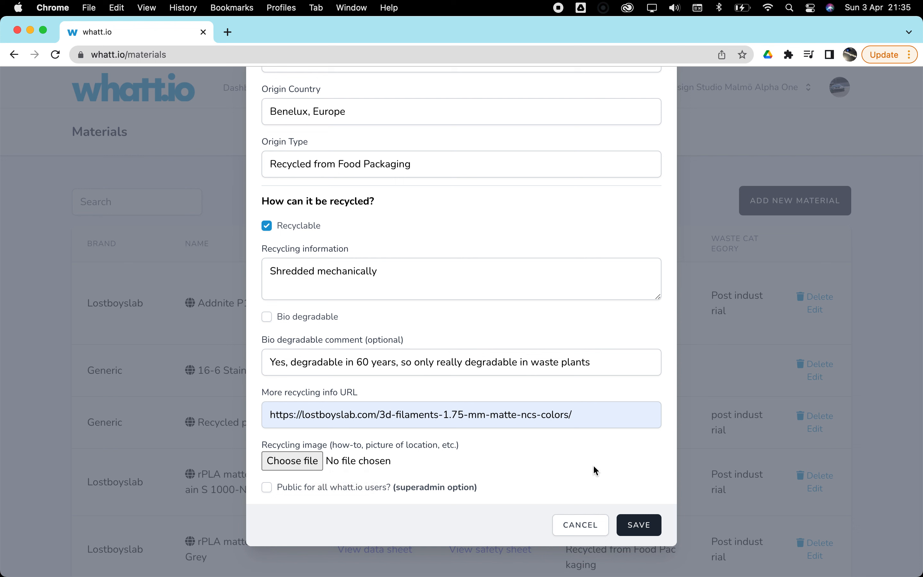
left_click(640, 528)
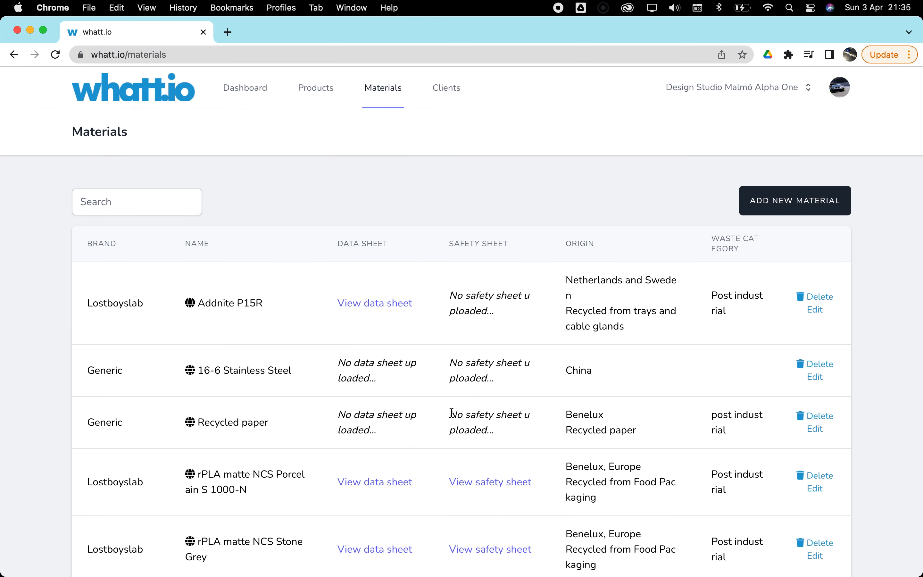
Step: Look for the saved material on pages 4 and 3 of the materials list
scroll(481, 401, "down", 10)
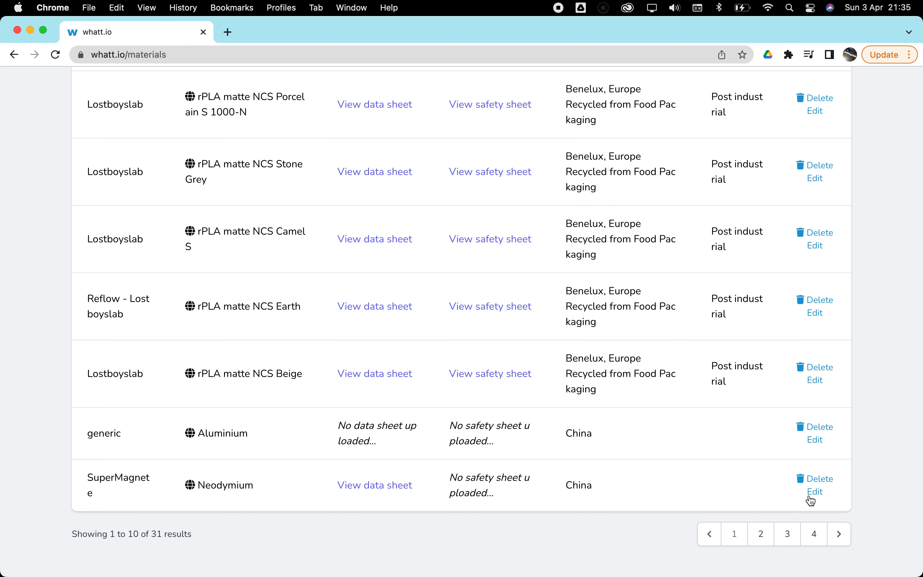
left_click(816, 535)
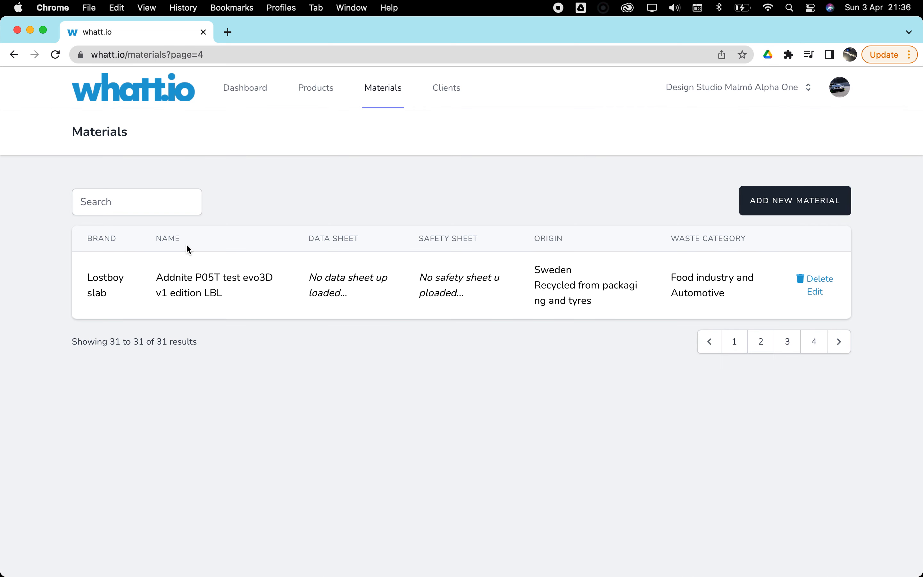
left_click(787, 342)
scroll(527, 406, "down", 3)
scroll(528, 406, "up", 3)
Step: Search the materials list for "rpla" and locate the Lostboyslab rPLA matte NCS entry
left_click(95, 202)
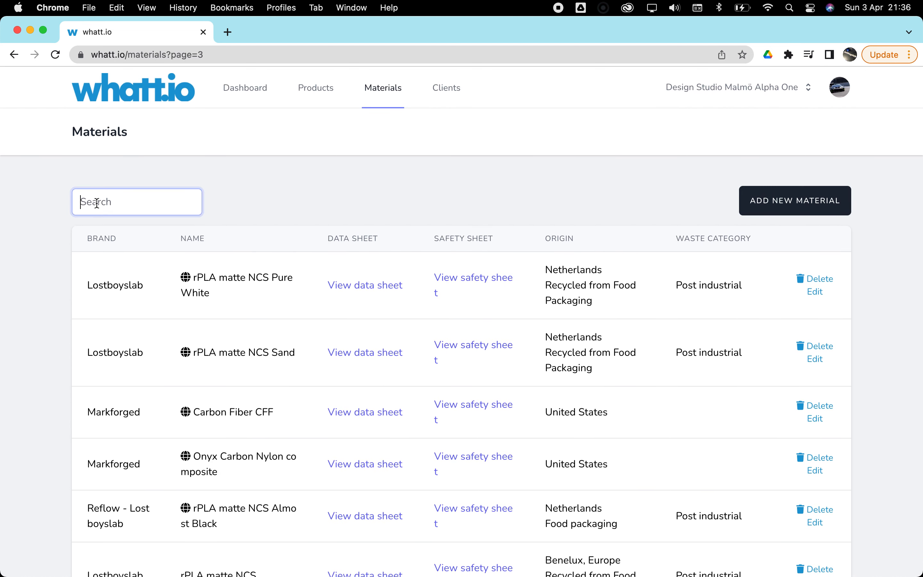
type("rpla")
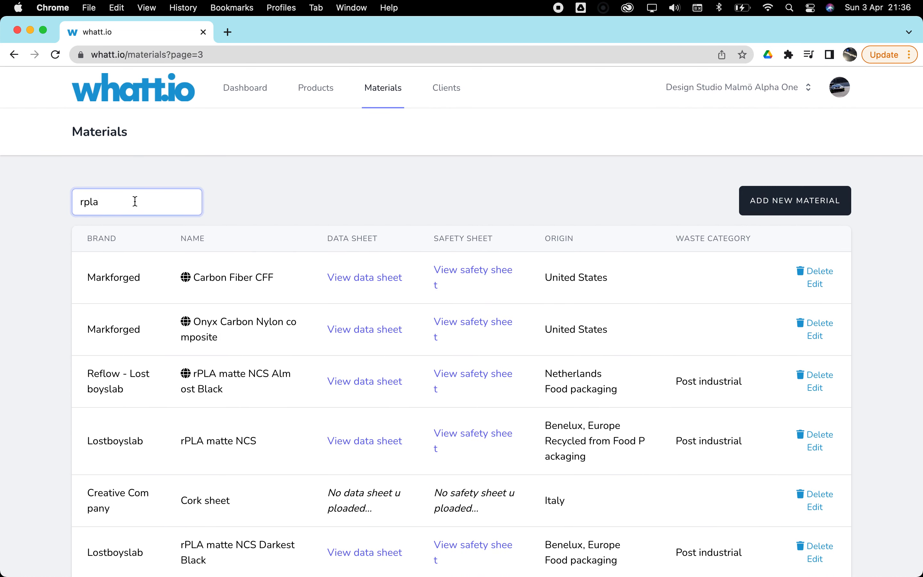
scroll(258, 391, "down", 3)
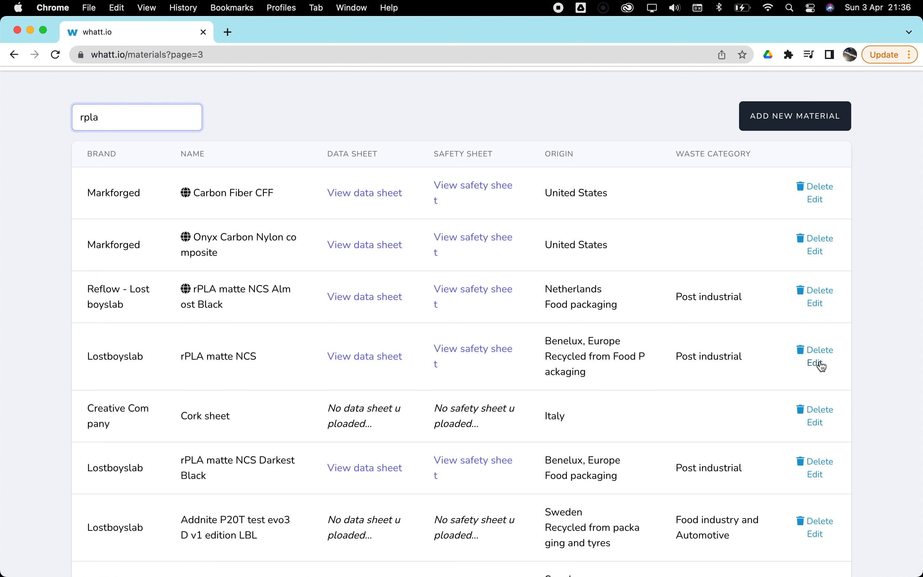
Step: Open the data sheet attached to the Lostboyslab rPLA matte NCS material and read through its pages
left_click(366, 359)
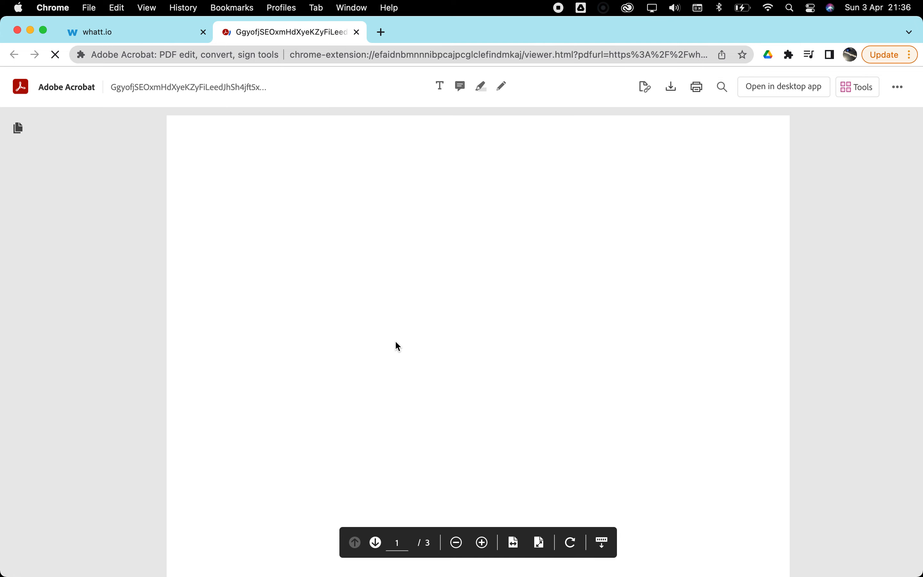
scroll(395, 342, "down", 5)
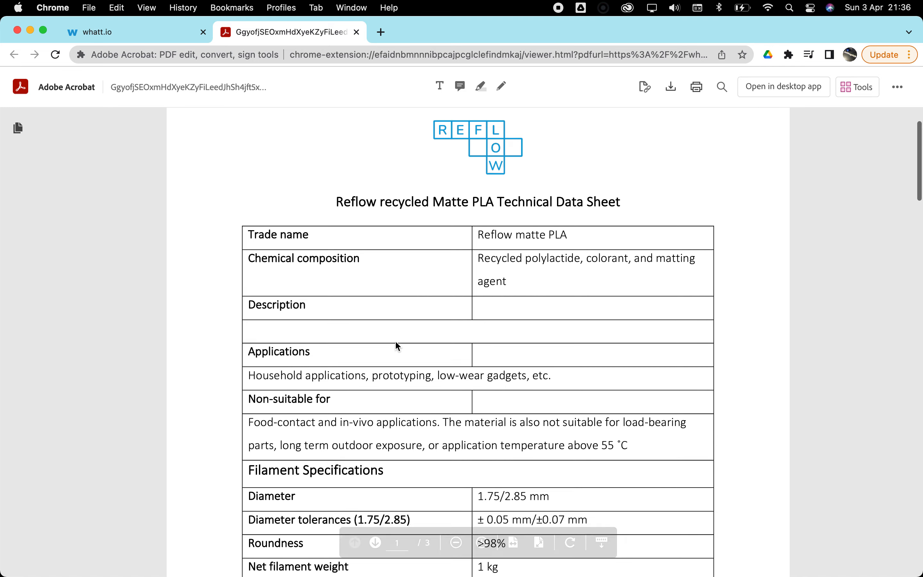
scroll(398, 347, "down", 8)
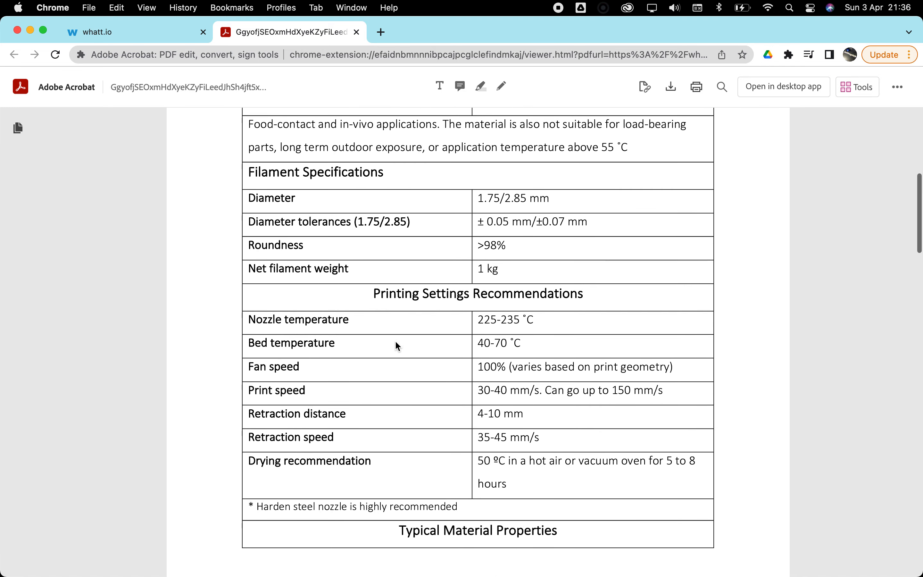
scroll(398, 346, "down", 14)
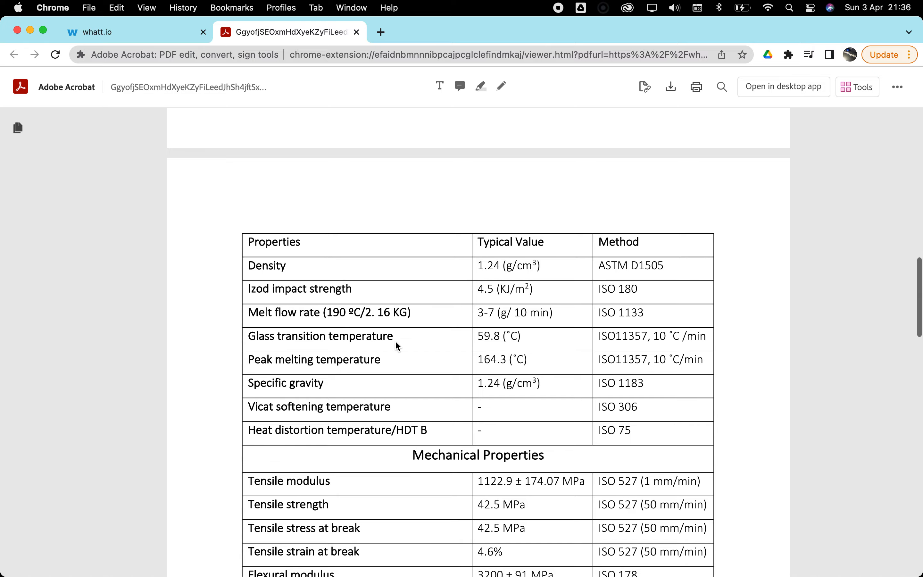
scroll(398, 346, "down", 14)
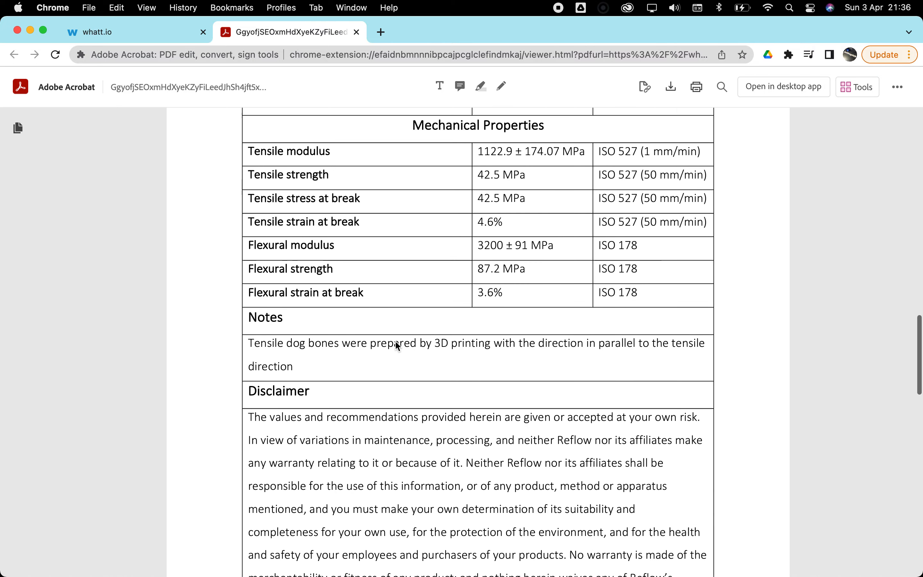
scroll(397, 346, "down", 12)
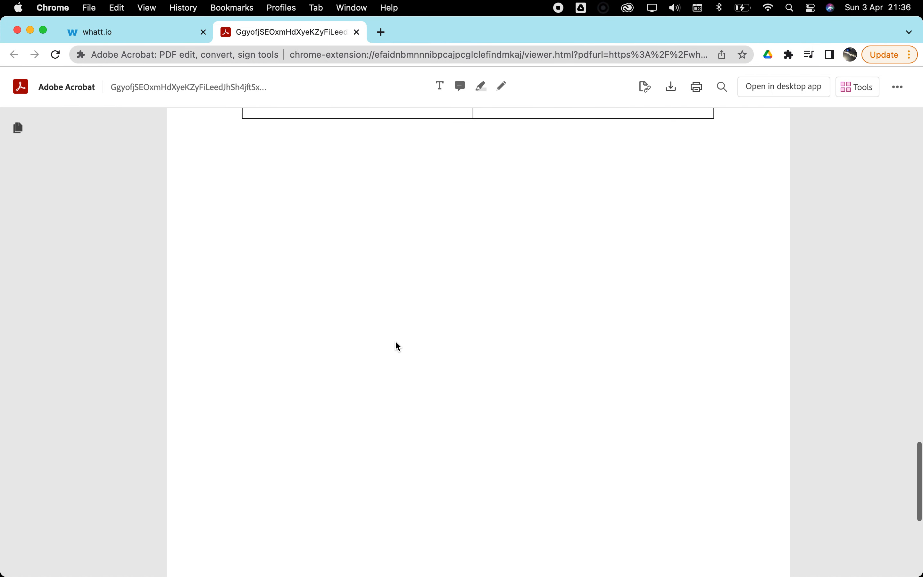
scroll(397, 346, "up", 10)
scroll(398, 346, "up", 15)
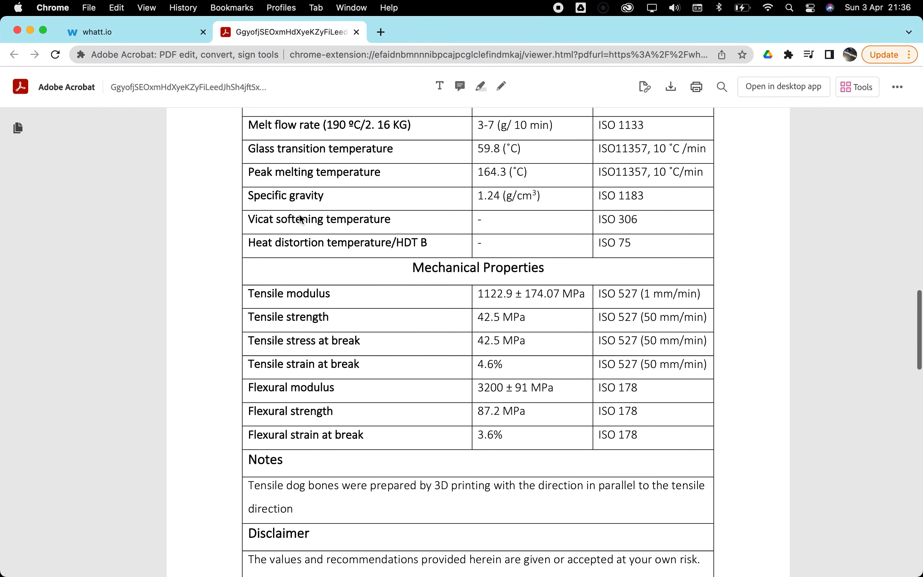
Step: Return to the materials list, search for "lostboyslab" and look through the list
left_click(152, 33)
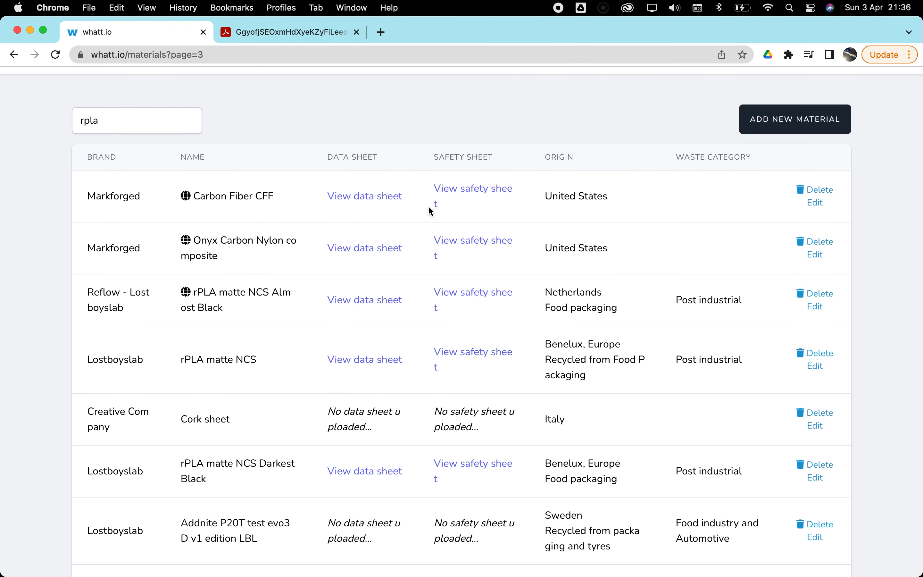
scroll(428, 206, "up", 3)
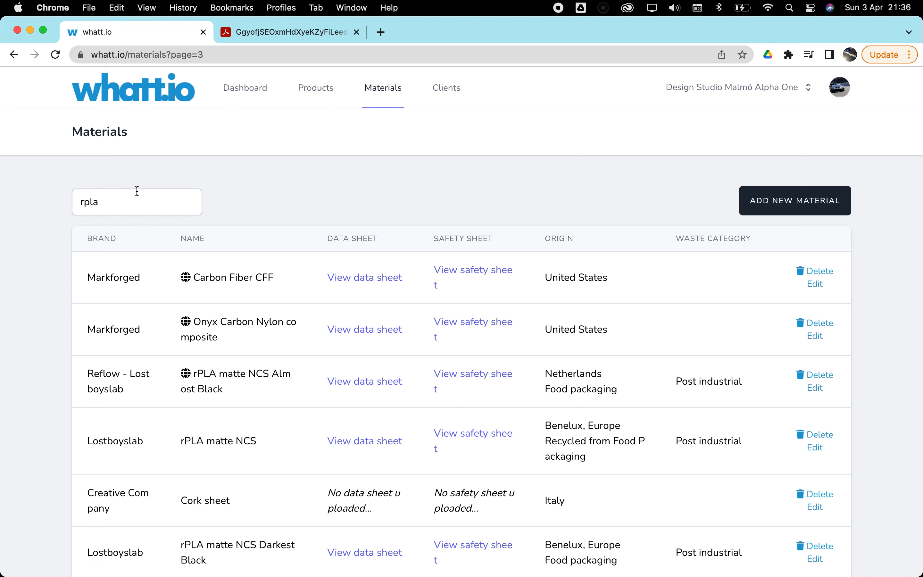
left_click_drag(111, 204, 60, 204)
type("lostboyslab")
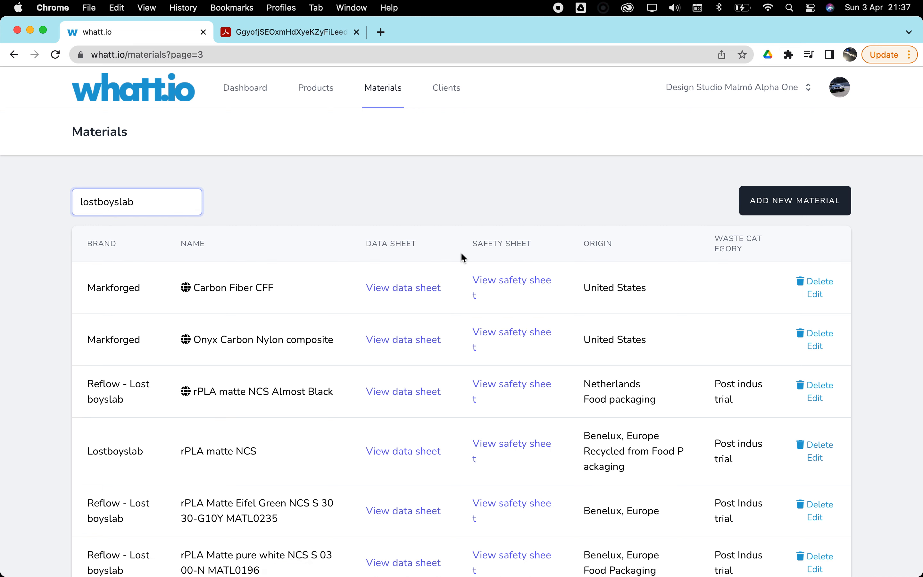
scroll(461, 252, "down", 6)
scroll(461, 252, "up", 6)
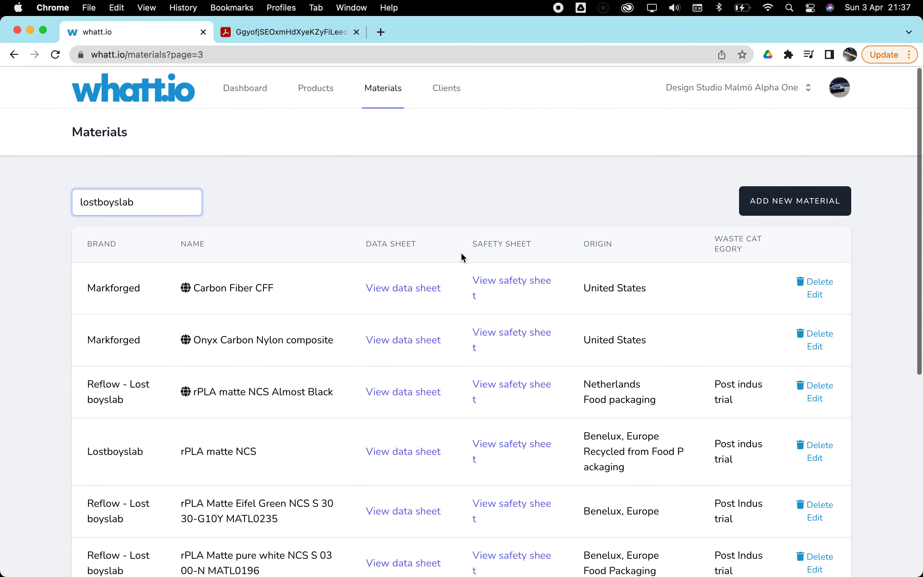